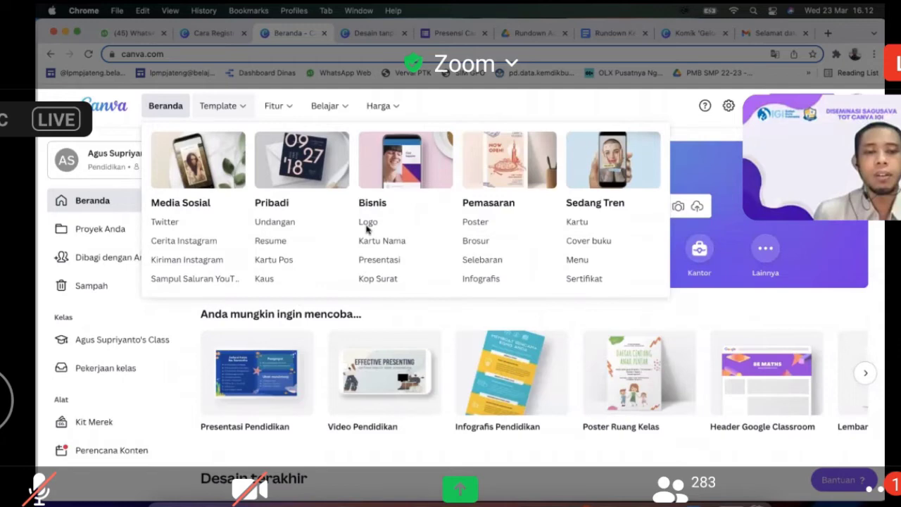
Step: Show the presentation design types on the home page
mouse_move(274, 104)
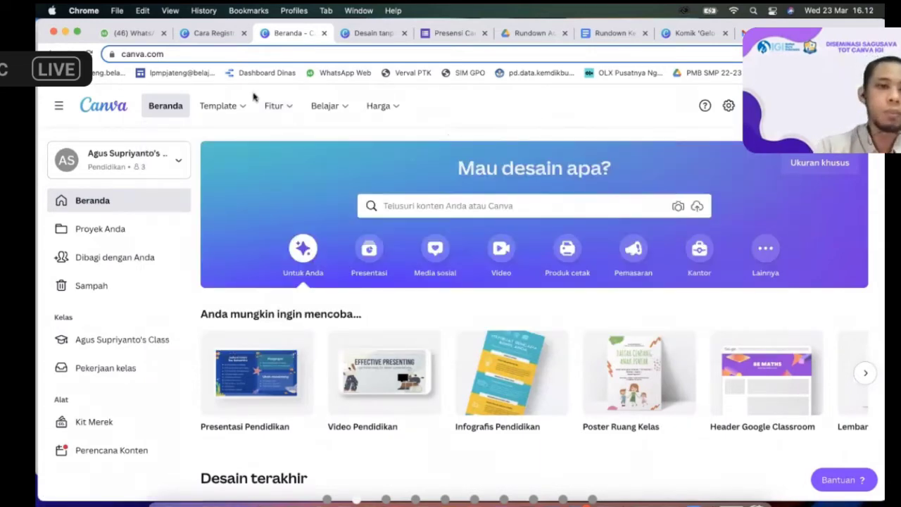
mouse_move(338, 108)
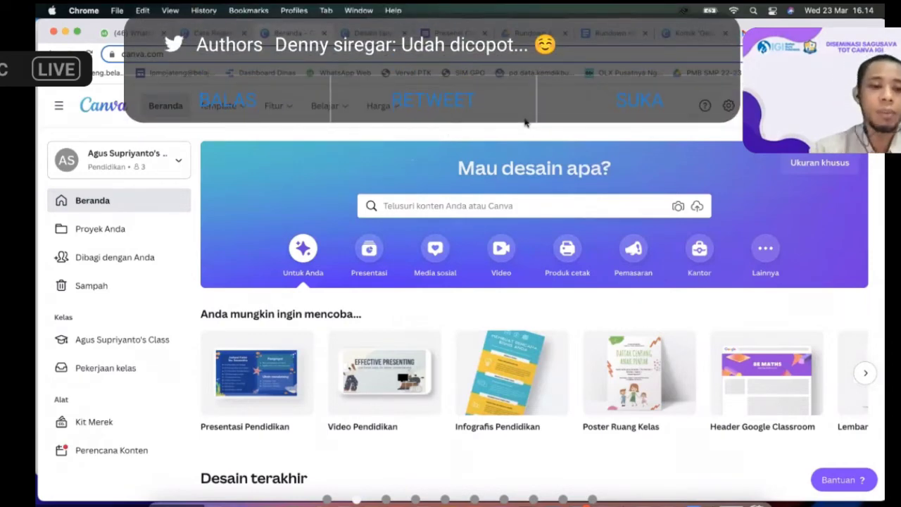
scroll(524, 123, down, 1)
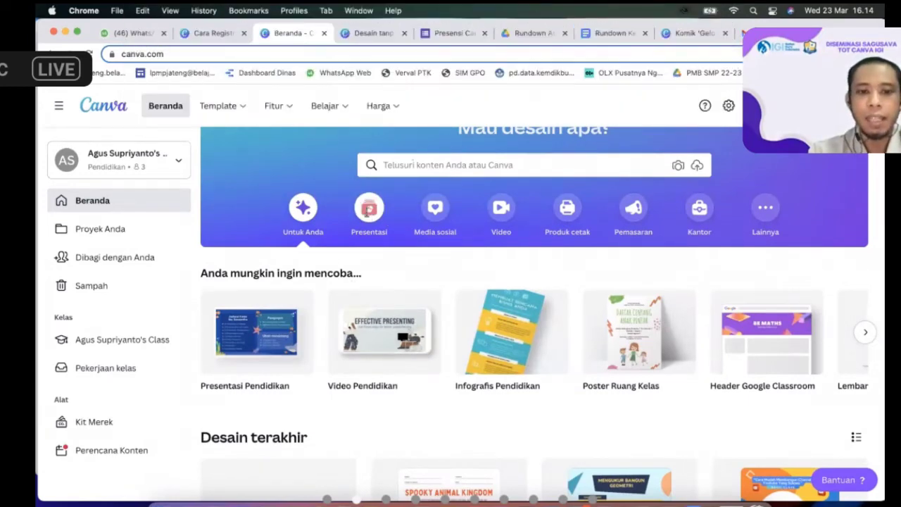
click(367, 214)
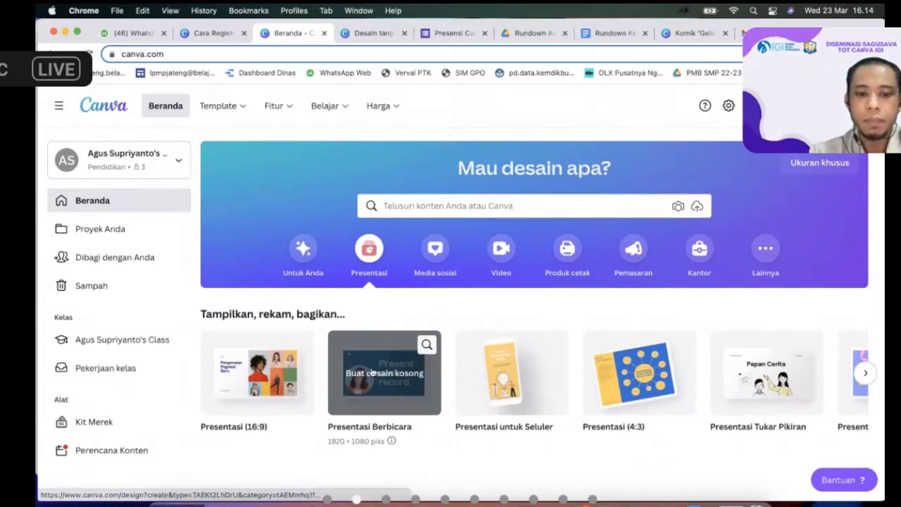
Step: Search the templates for "undangan pernikahan" and open the pink floral invitation with the wedding rings photo for editing
click(420, 205)
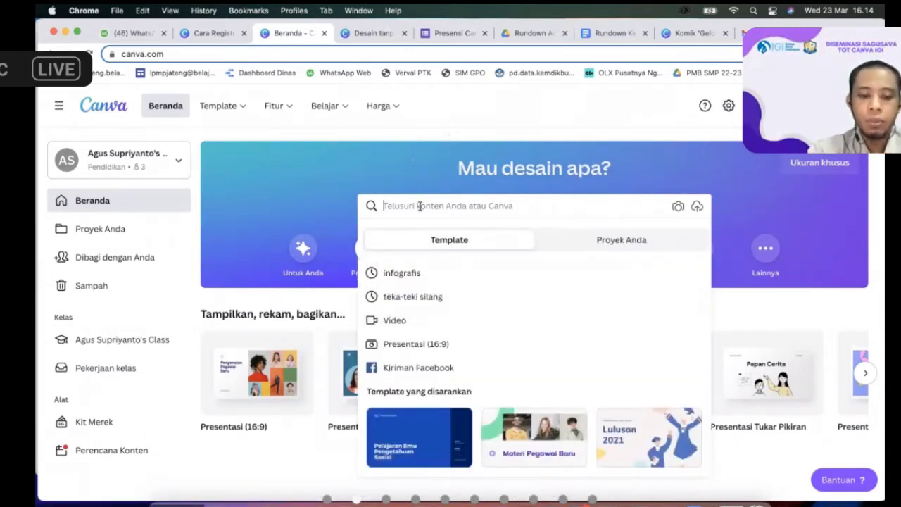
text(u)
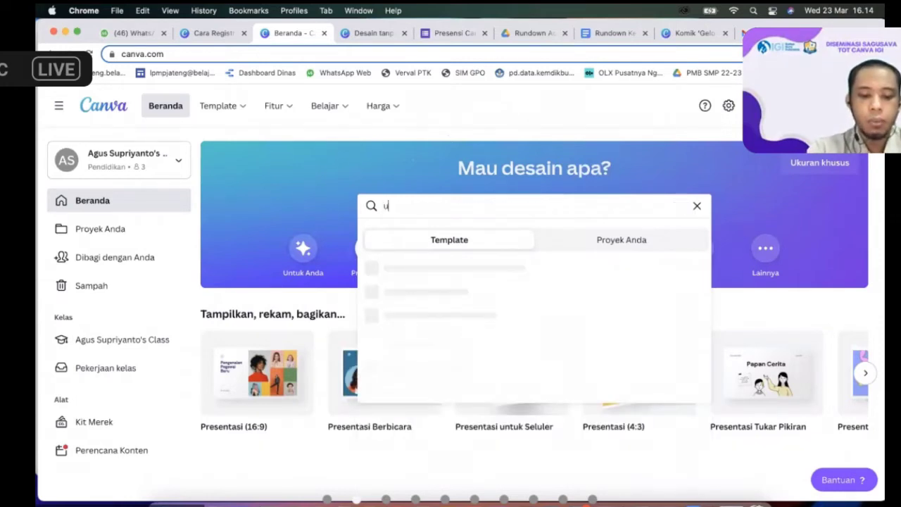
text(ndangan)
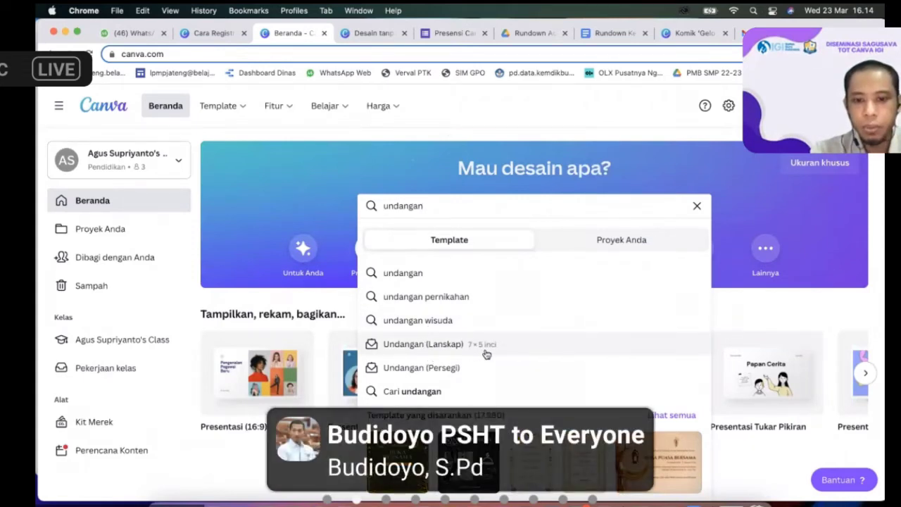
click(442, 300)
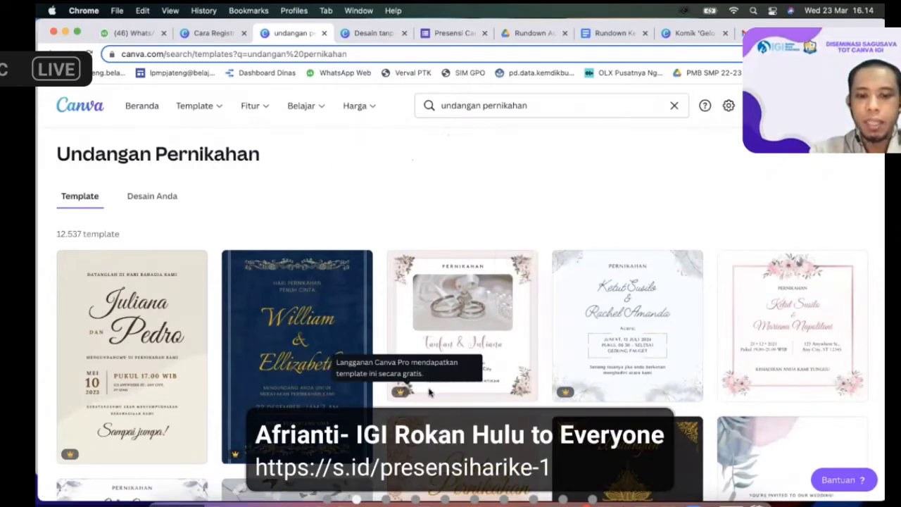
click(464, 319)
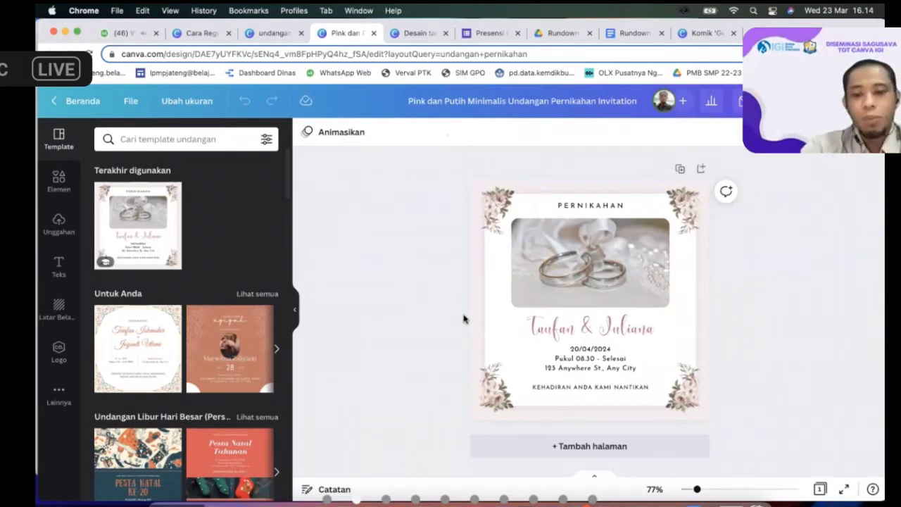
Step: Delete the last letters of the first name in the invitation's couple heading and undo the deletion
click(555, 335)
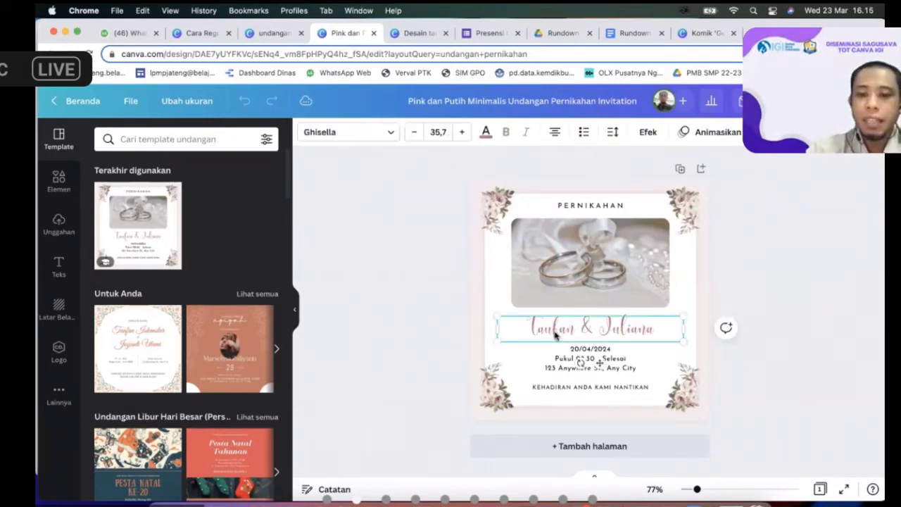
click(555, 331)
click(578, 329)
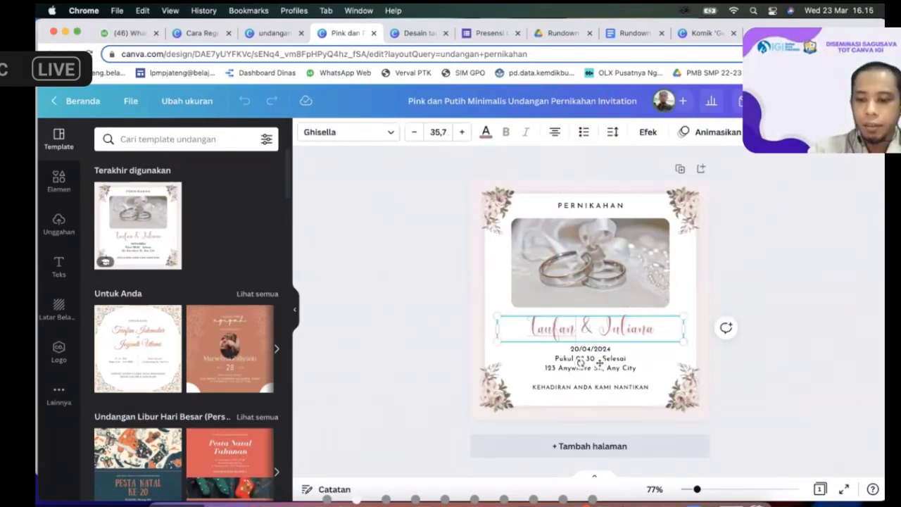
key(BackSpace)
key(BackSpace)
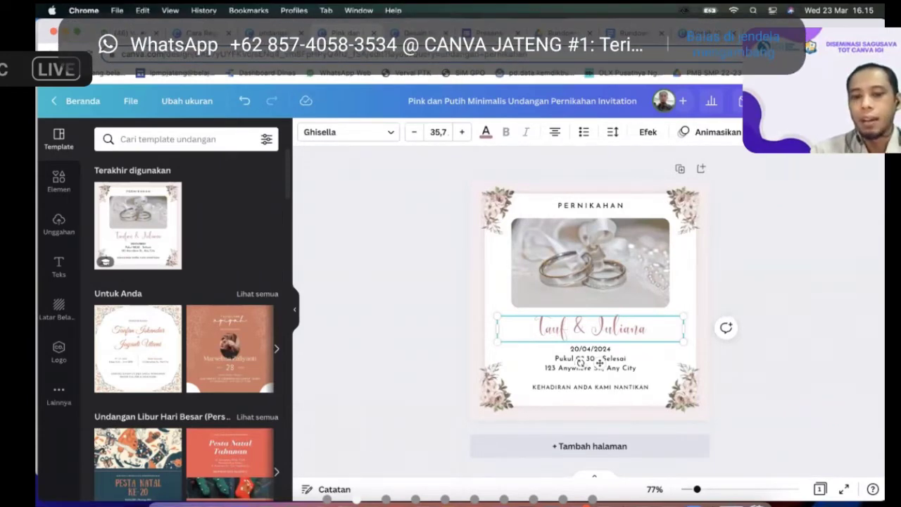
key(super+z)
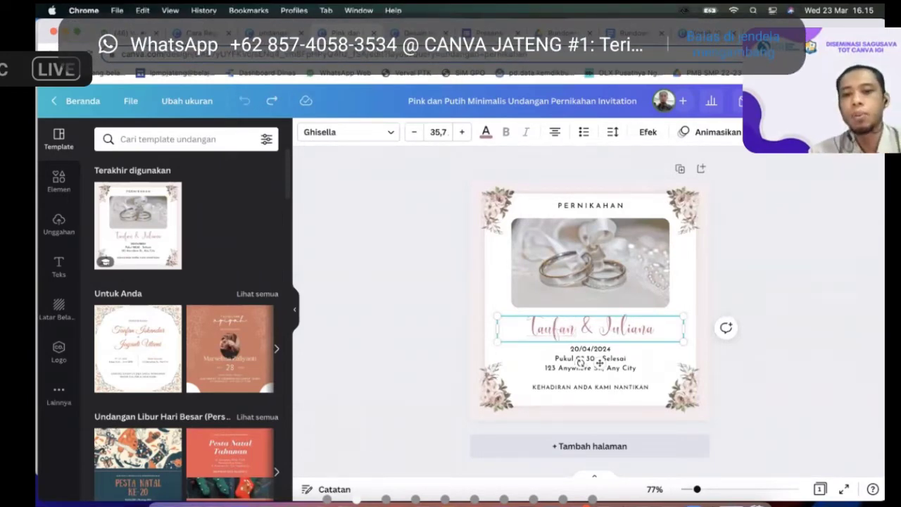
Step: Remove the invitation's pink page background colour, undo the removal and deselect the page
click(475, 203)
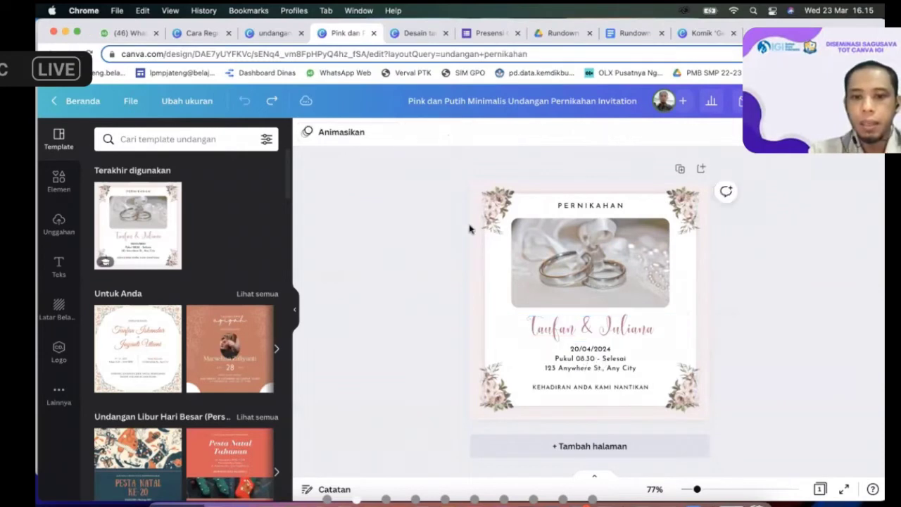
key(BackSpace)
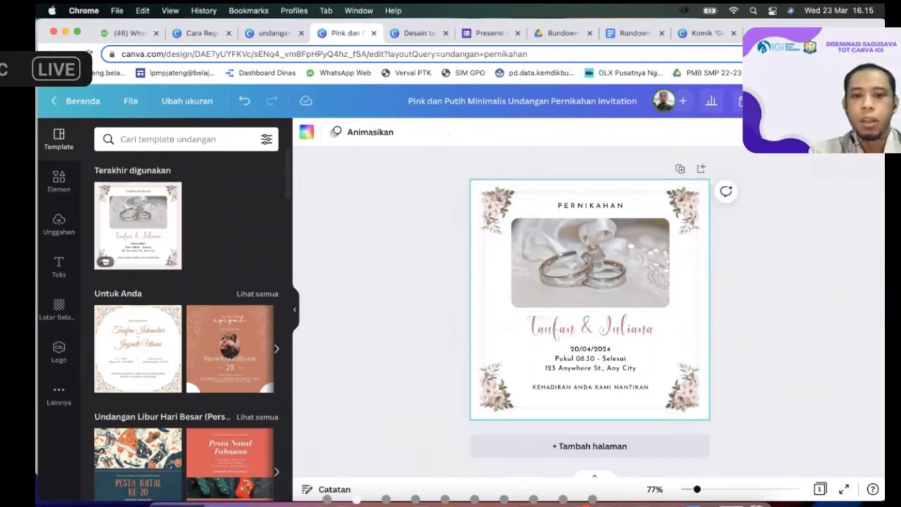
key(super+z)
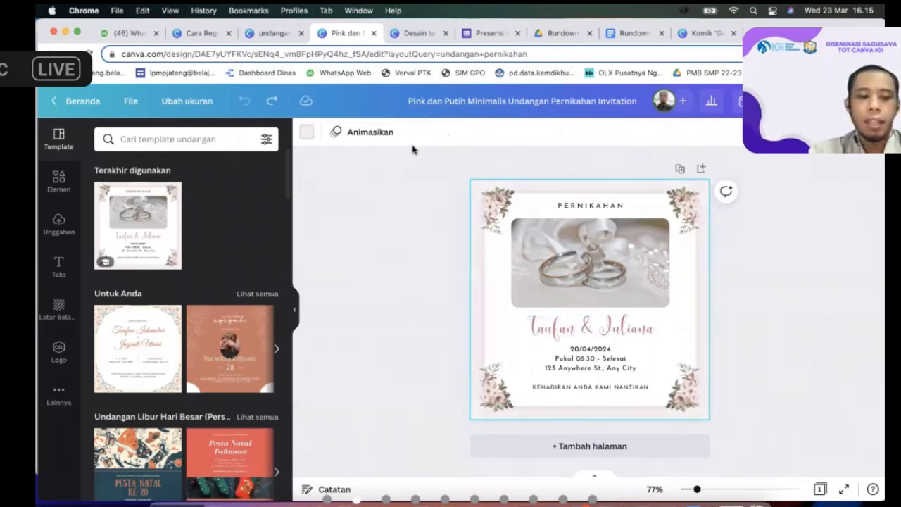
click(410, 254)
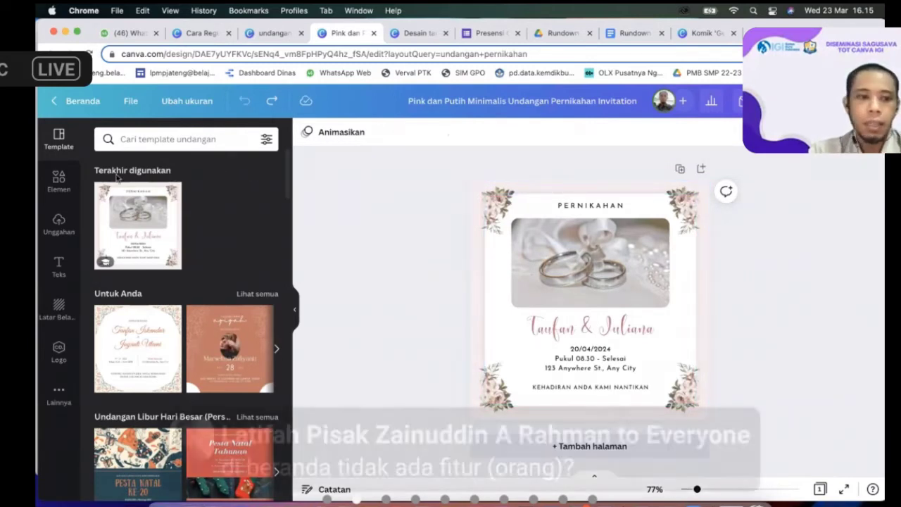
Step: Look through the available element categories, from lines and shapes to graphics, photos, video and audio
click(59, 182)
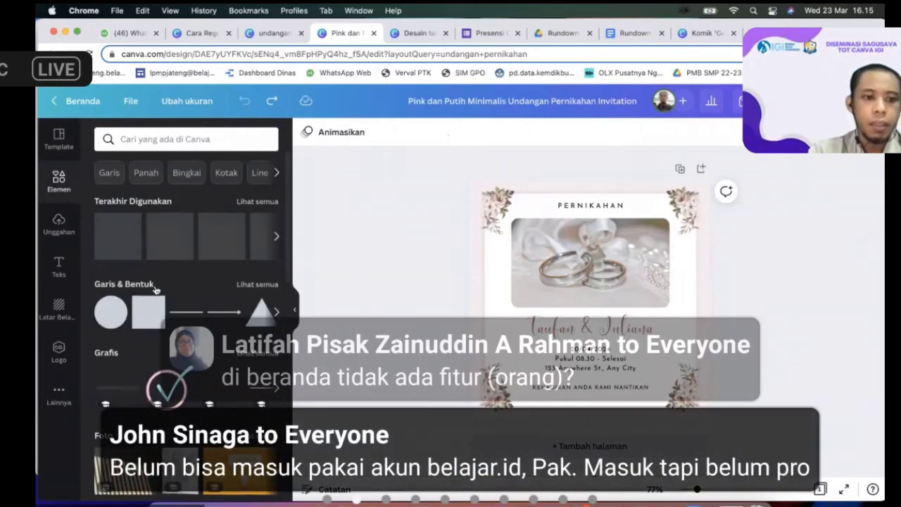
scroll(156, 292, down, 3)
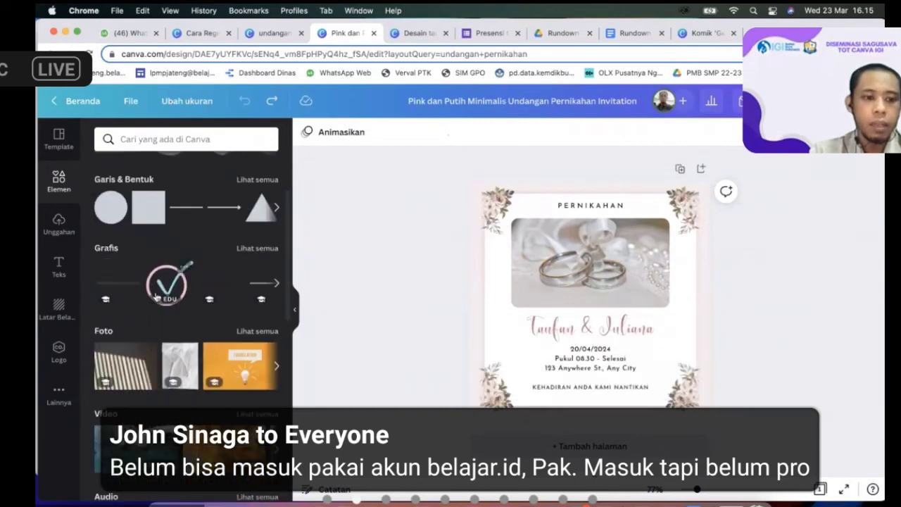
scroll(162, 310, down, 4)
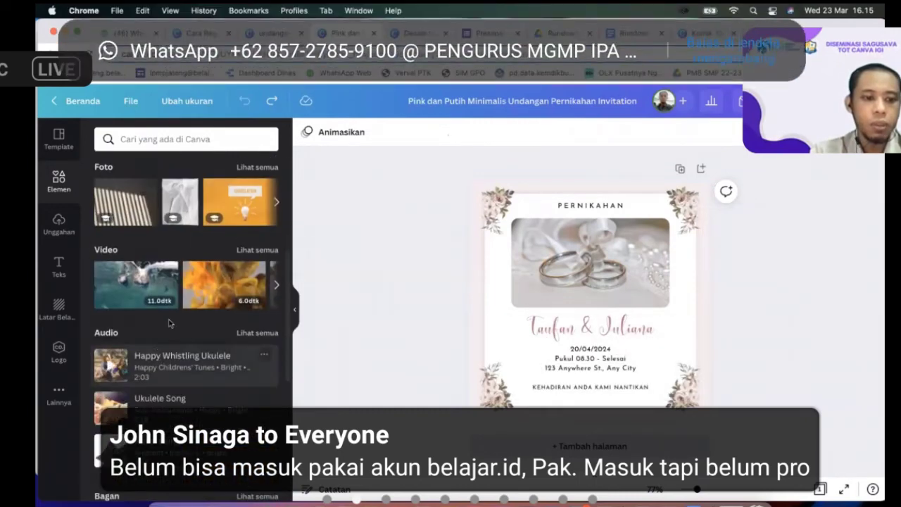
scroll(211, 237, up, 5)
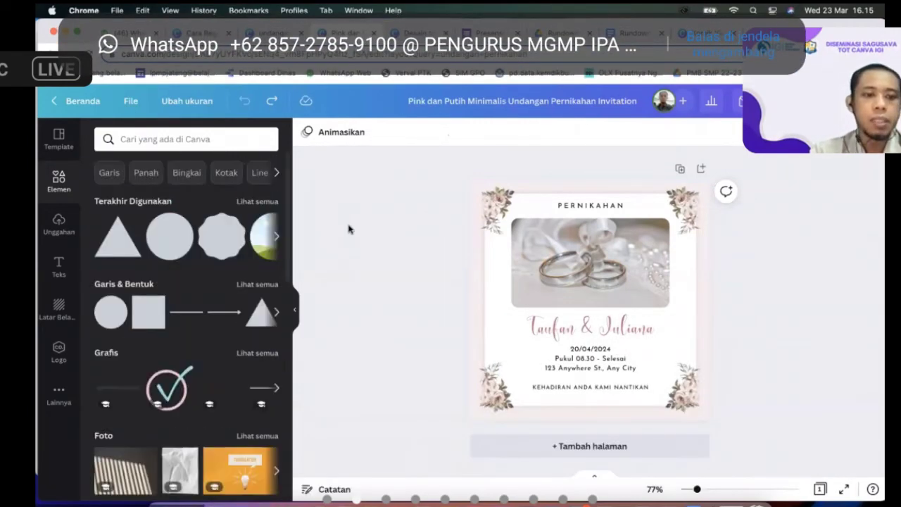
Step: Search the elements for "bunga" and narrow the search to "bunga matahari"
click(216, 139)
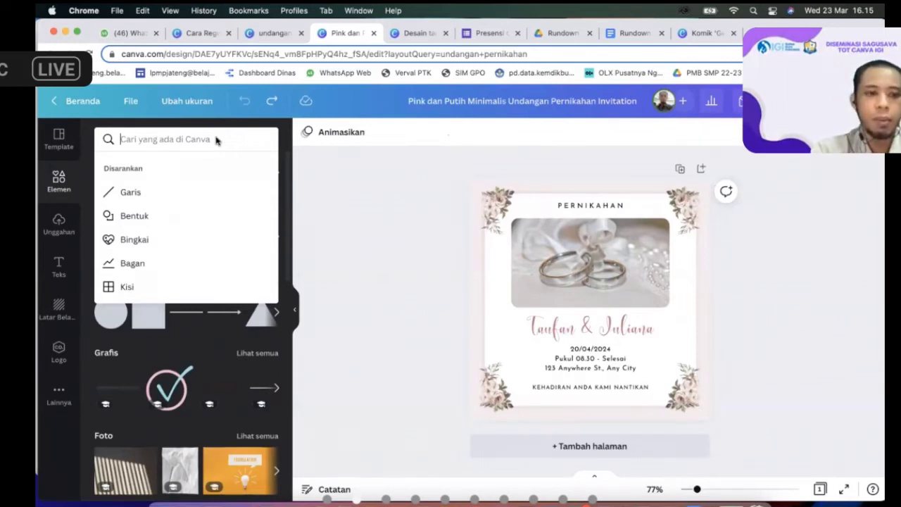
key(Escape)
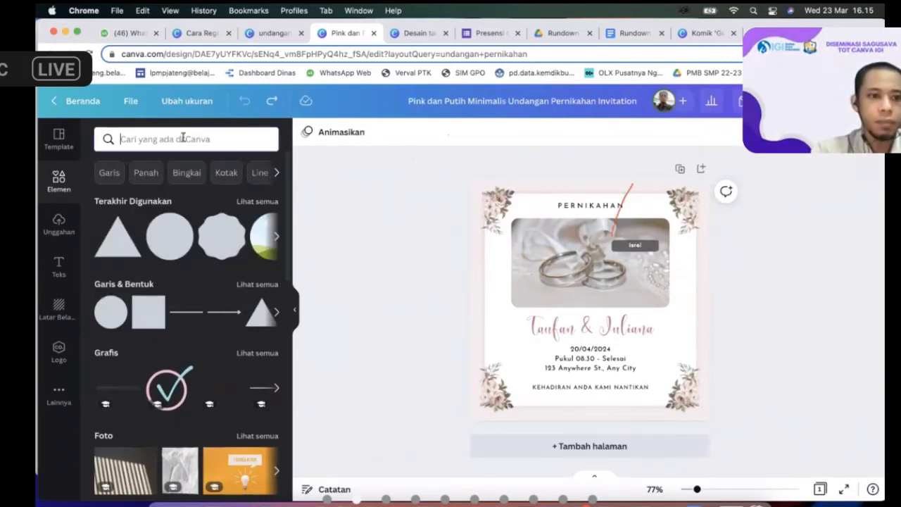
click(187, 139)
text(bunga)
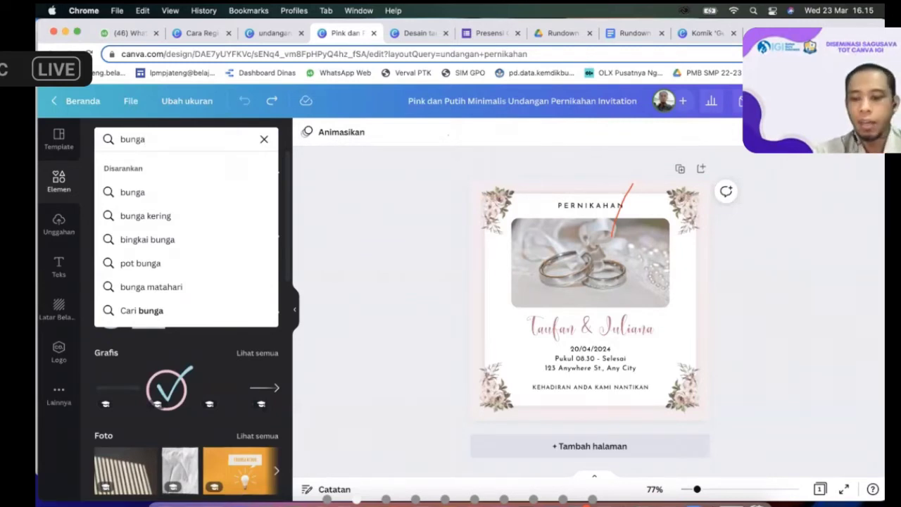
key(Return)
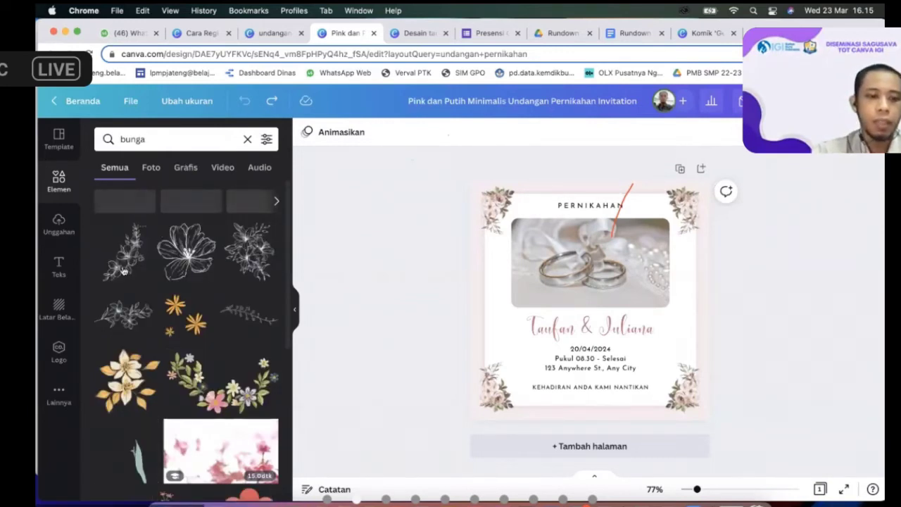
click(173, 139)
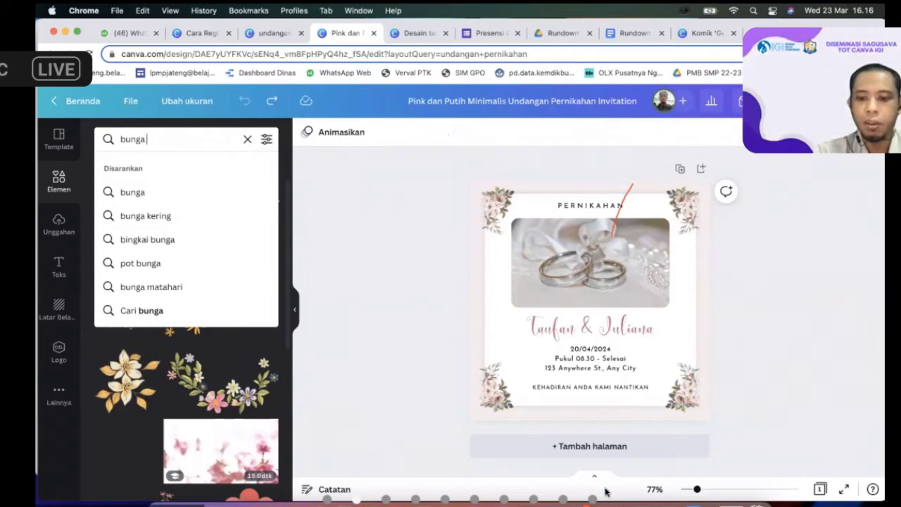
click(206, 288)
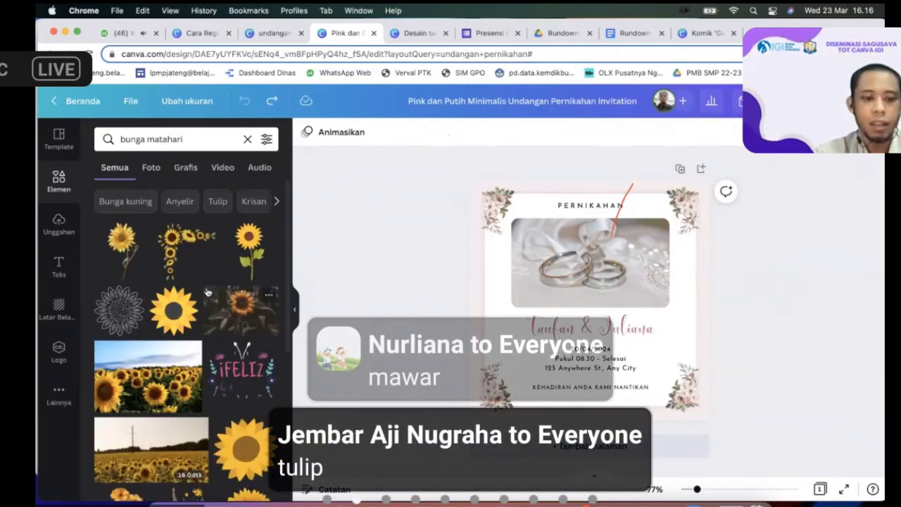
Step: Change the element search to "bunga tulip"
click(193, 141)
key(BackSpace)
key(BackSpace)
key(BackSpace)
key(BackSpace)
key(BackSpace)
key(BackSpace)
key(BackSpace)
key(BackSpace)
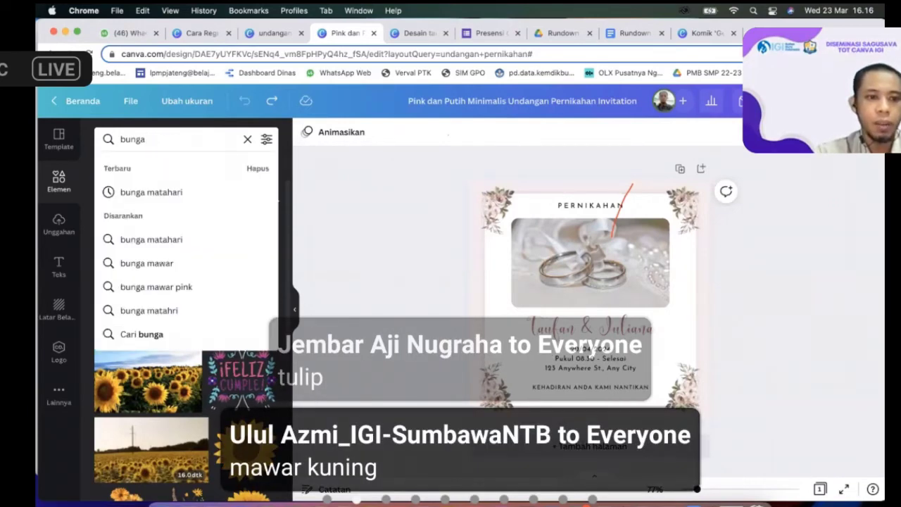
text(tulip)
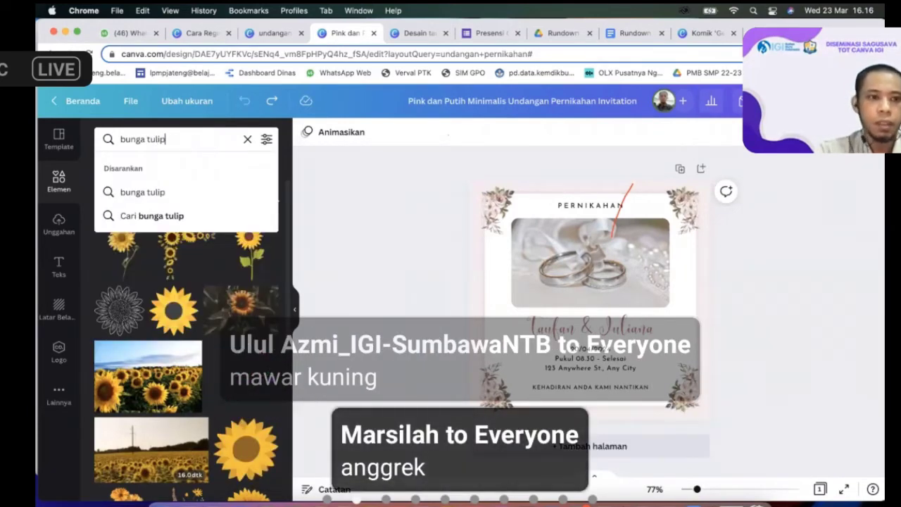
key(Return)
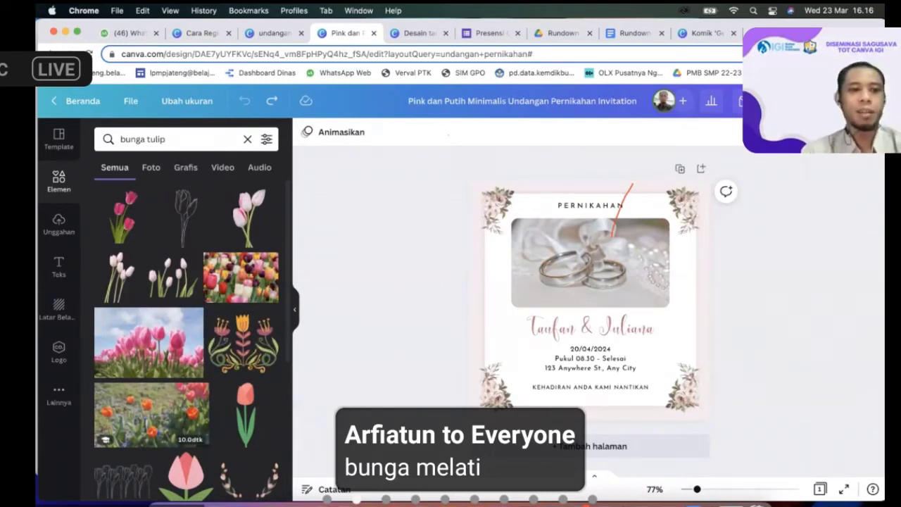
Step: Search the elements for "bunga mawar" and browse the rose results
click(175, 141)
key(BackSpace)
key(BackSpace)
key(BackSpace)
key(BackSpace)
key(BackSpace)
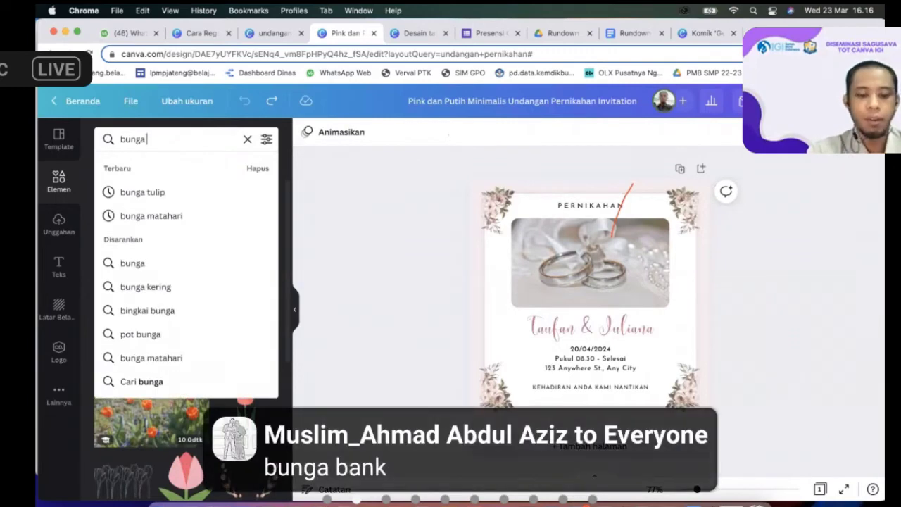
text(mawar)
key(Return)
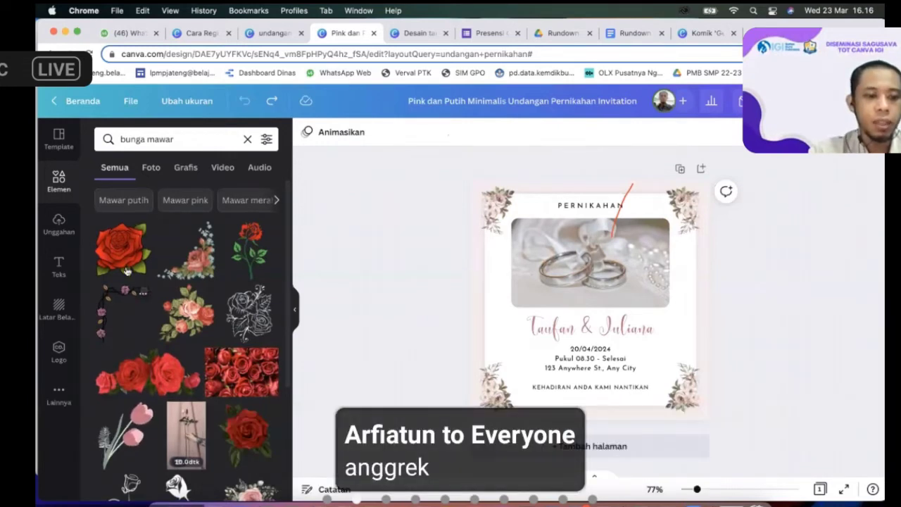
scroll(162, 260, down, 4)
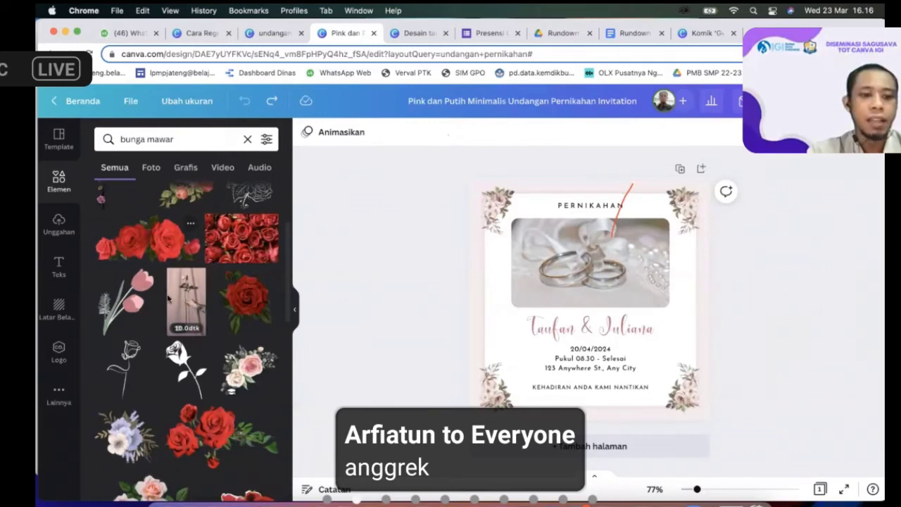
scroll(155, 329, down, 2)
scroll(155, 329, down, 3)
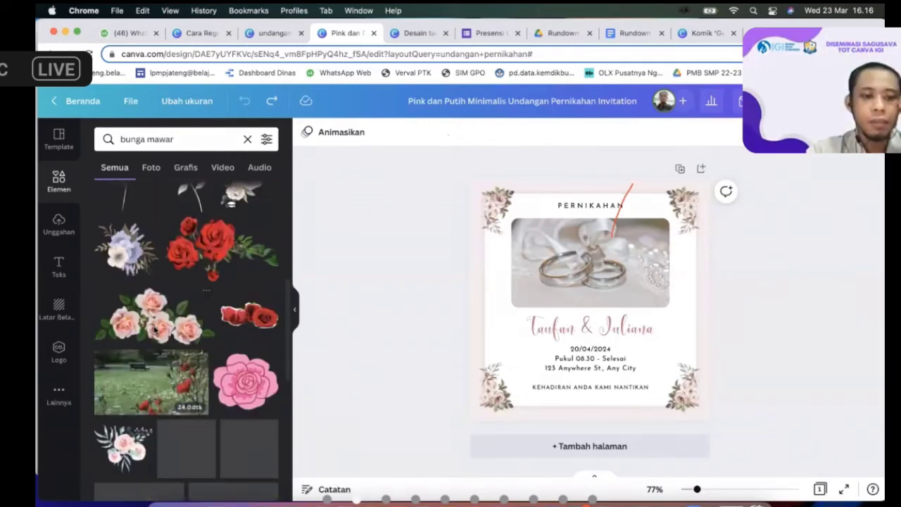
scroll(155, 329, up, 8)
scroll(155, 329, down, 1)
scroll(155, 329, down, 1)
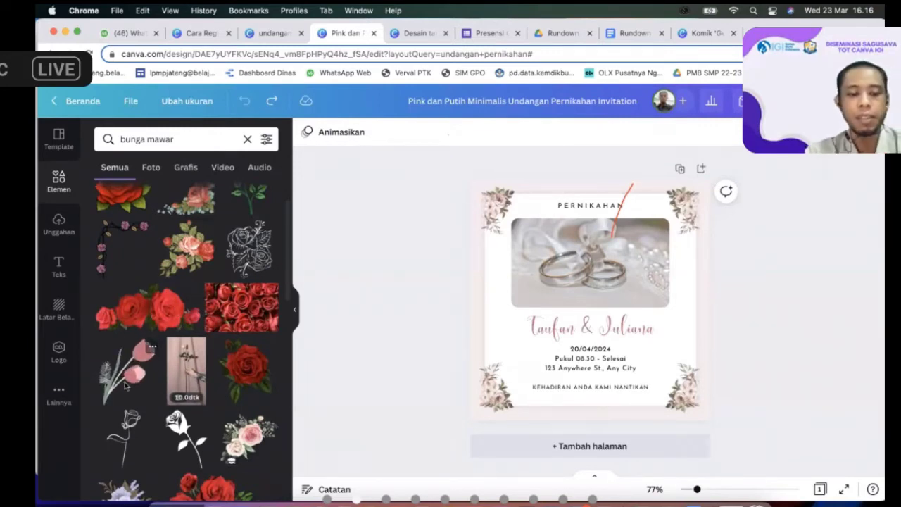
Step: Add the wide red rose bouquet graphic to the invitation and drop it into the photo frame in place of the ring picture
scroll(125, 366, up, 3)
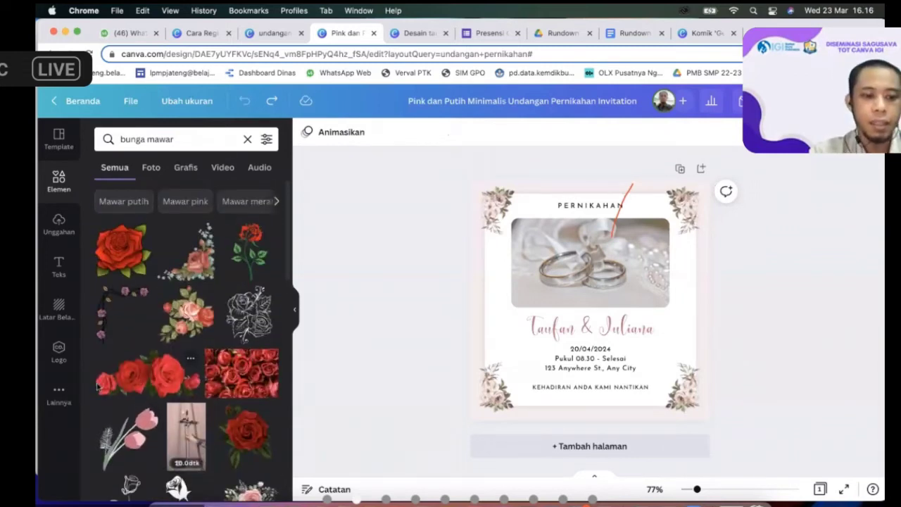
click(148, 378)
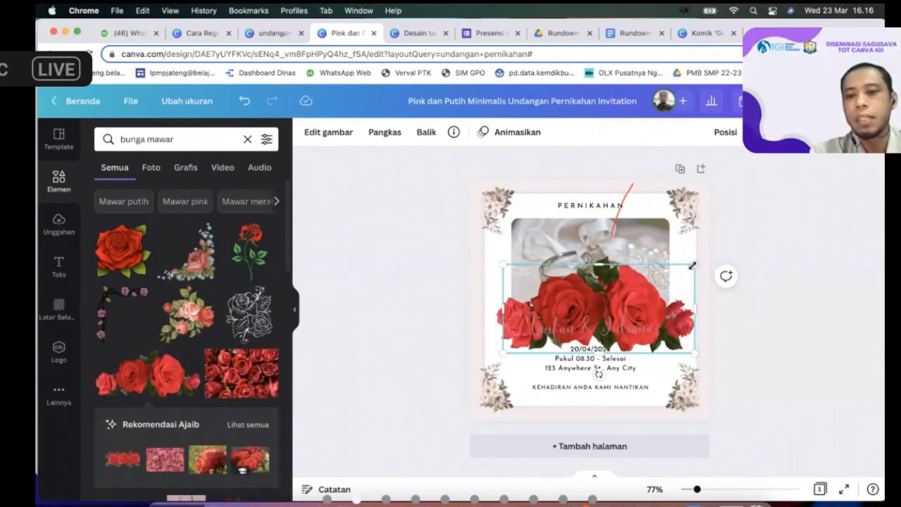
drag(687, 266, 533, 260)
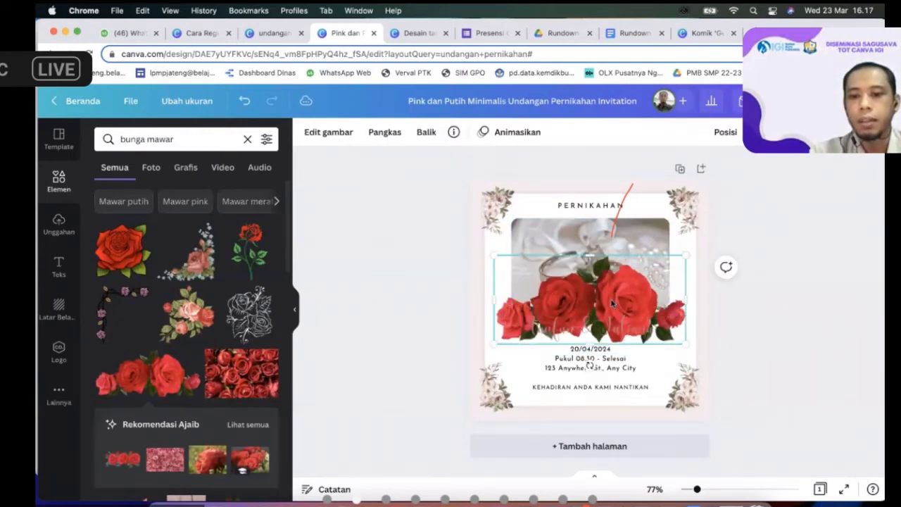
drag(612, 298, 609, 275)
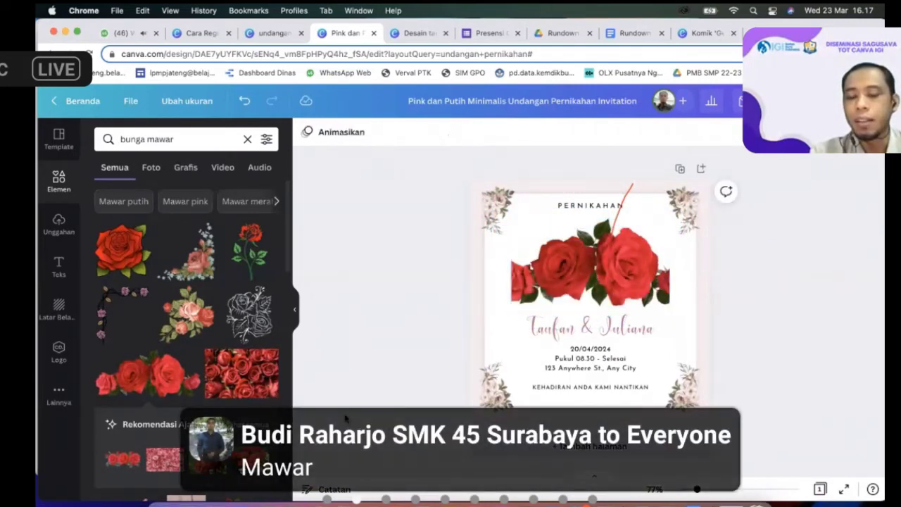
Step: Try pulling the rose graphic out of the photo frame to the invitation's lower-left corner, and undo the change
click(604, 246)
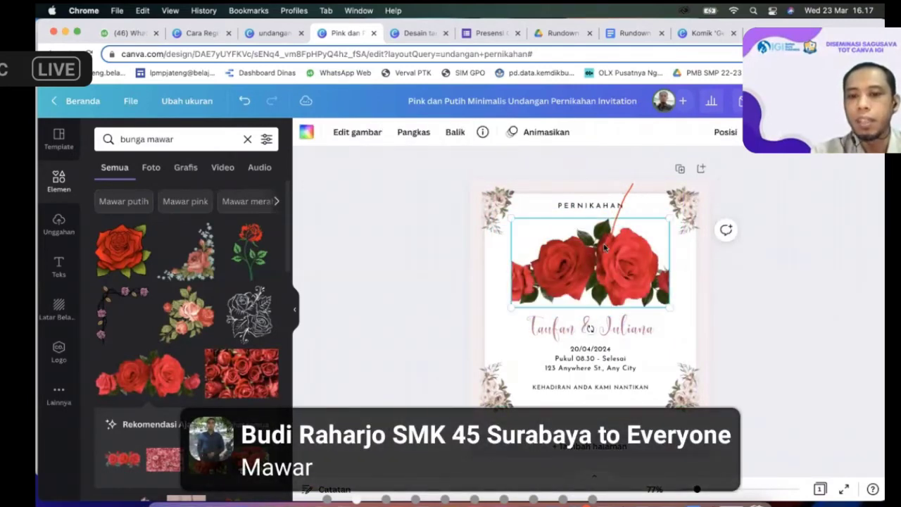
drag(604, 246, 454, 384)
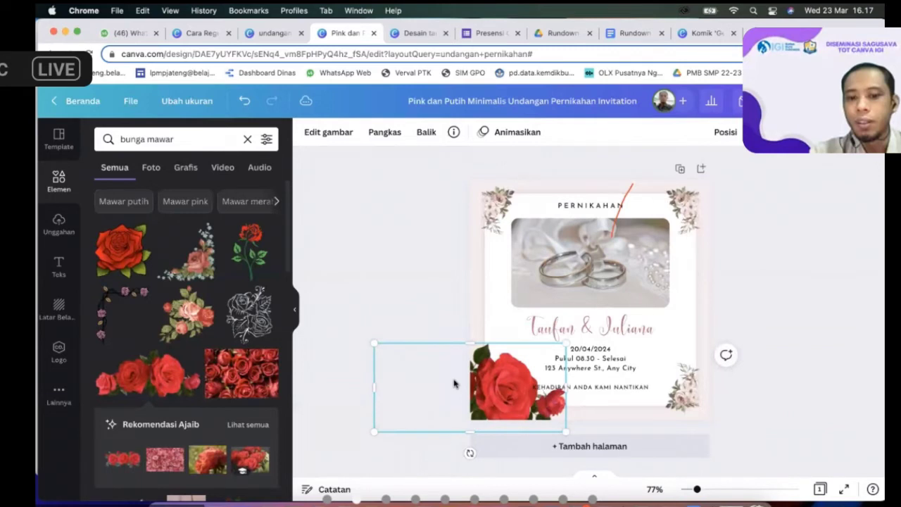
key(ctrl+z)
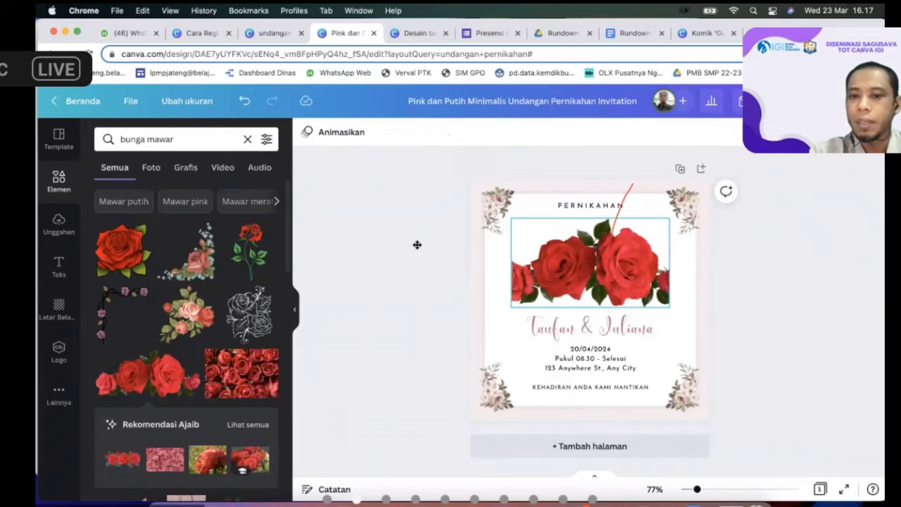
key(super+z)
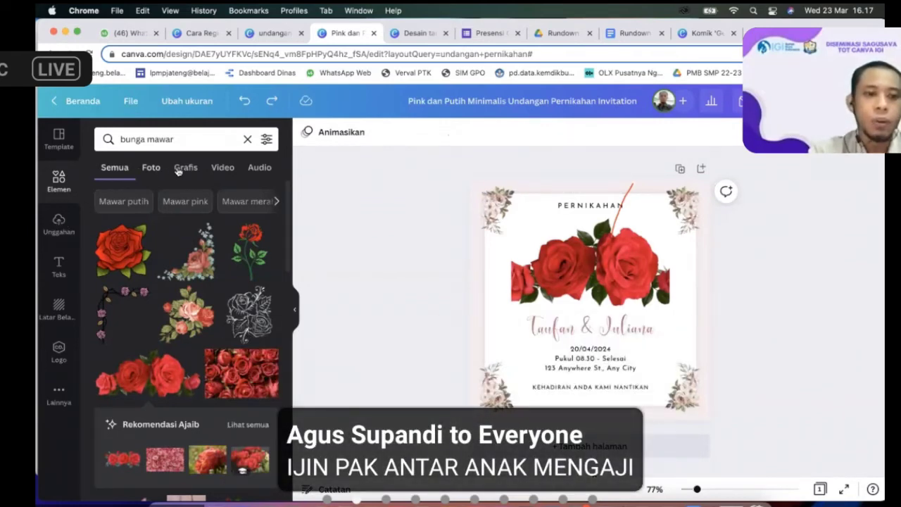
Step: Clear the element search and look through the images in the uploads library
click(247, 138)
click(58, 224)
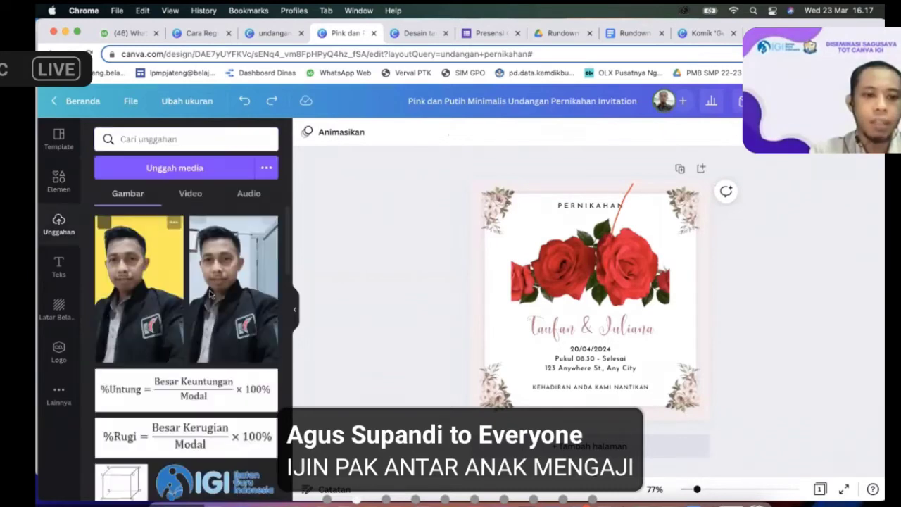
scroll(209, 296, down, 1)
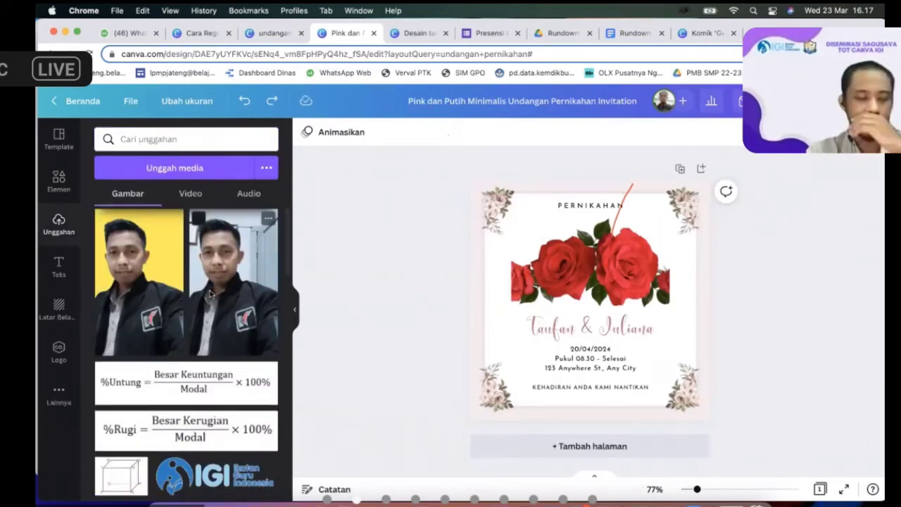
scroll(209, 296, down, 1)
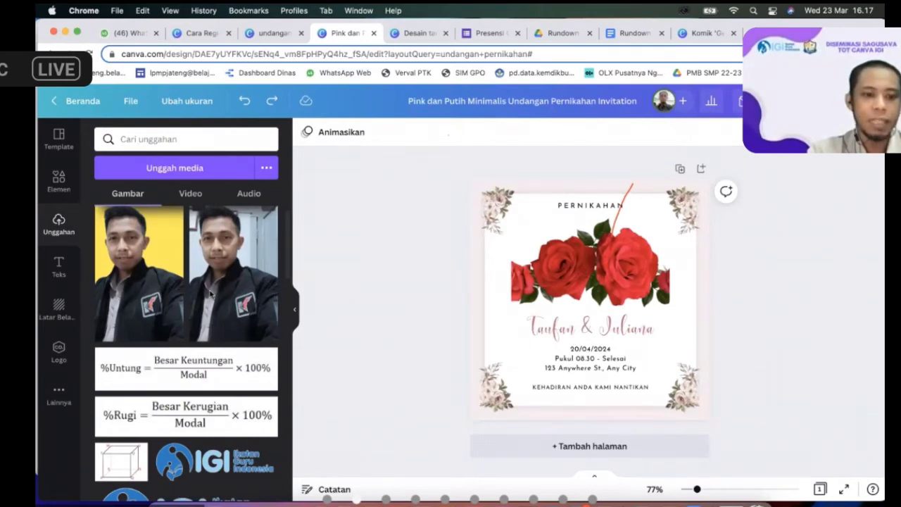
scroll(210, 295, down, 5)
scroll(210, 294, up, 6)
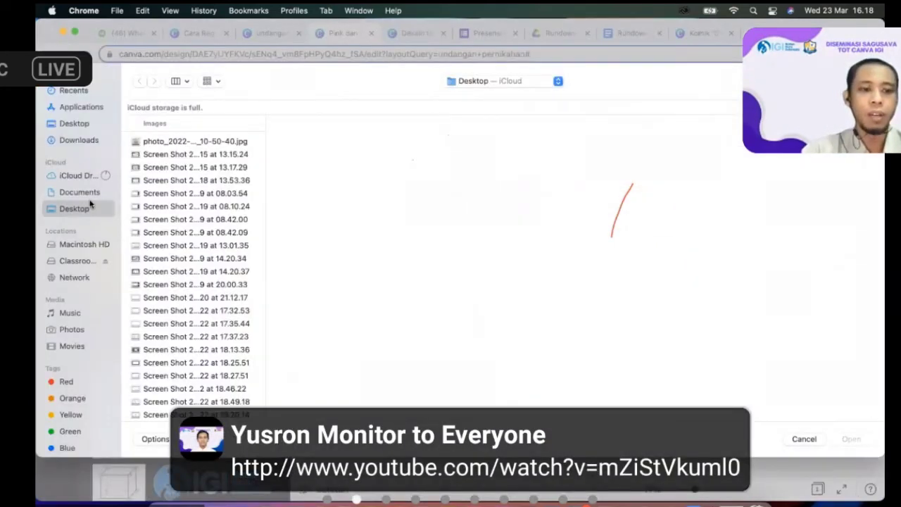
Step: Browse the Documents, iCloud Desktop and Downloads folders for an image to upload
click(79, 192)
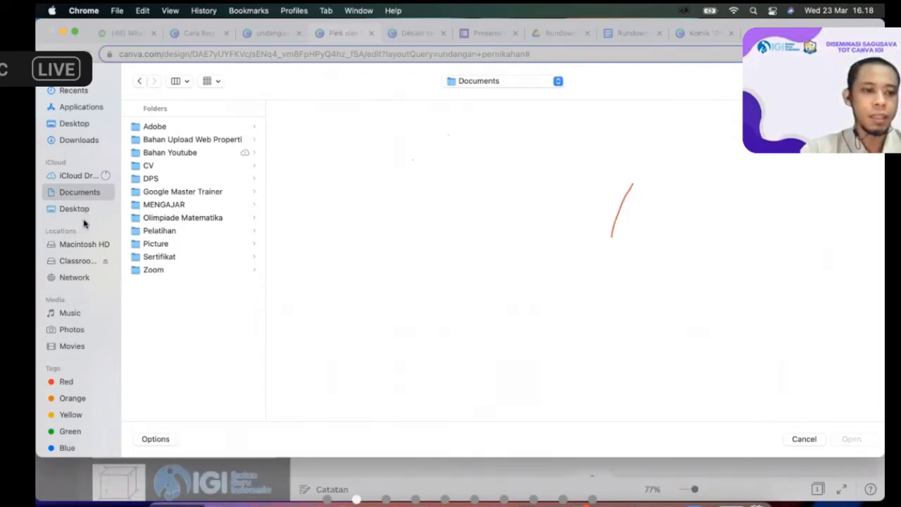
click(76, 210)
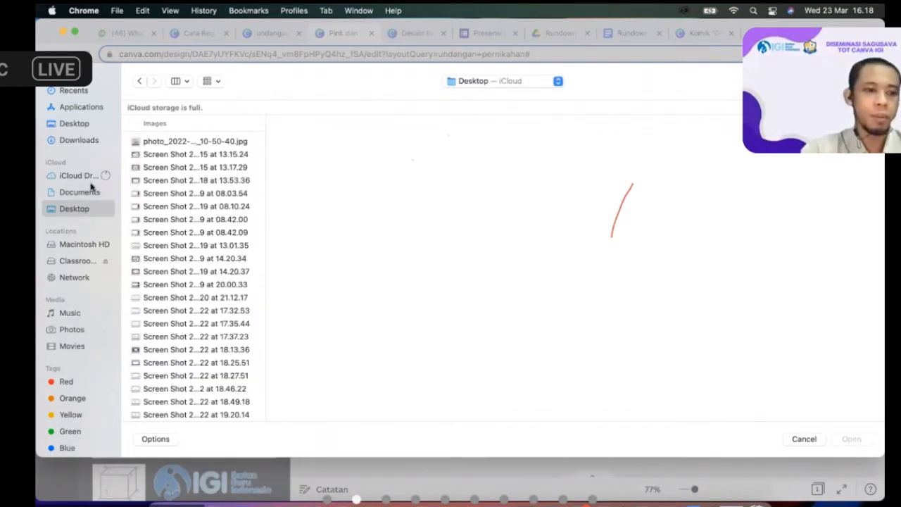
key(alt+super+l)
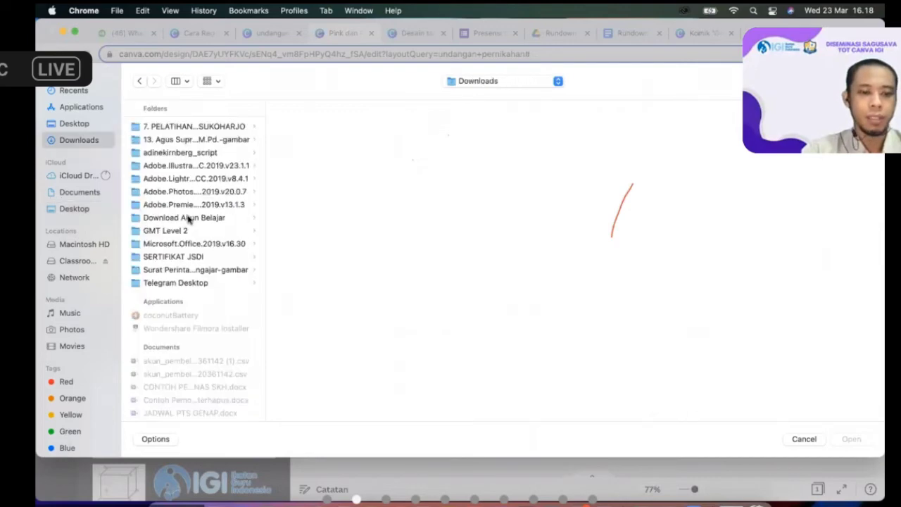
scroll(188, 220, down, 10)
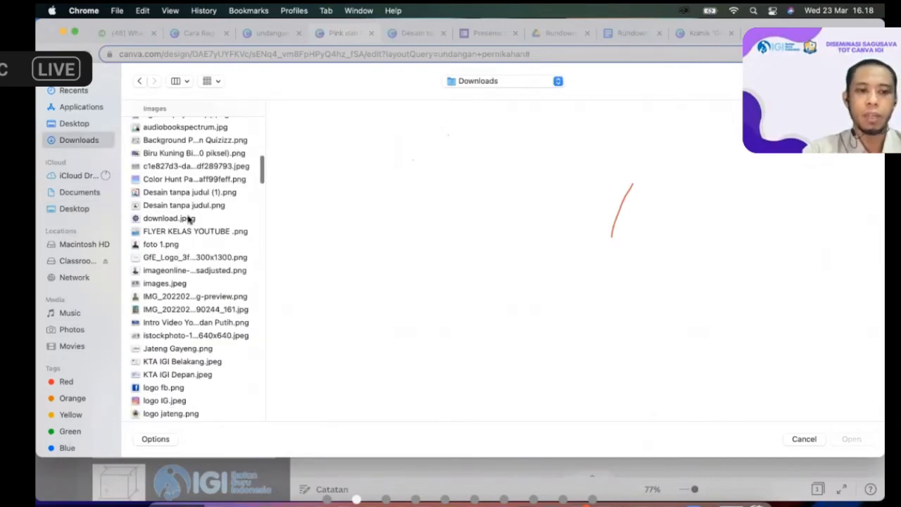
scroll(189, 220, down, 10)
scroll(188, 220, down, 15)
scroll(189, 220, up, 5)
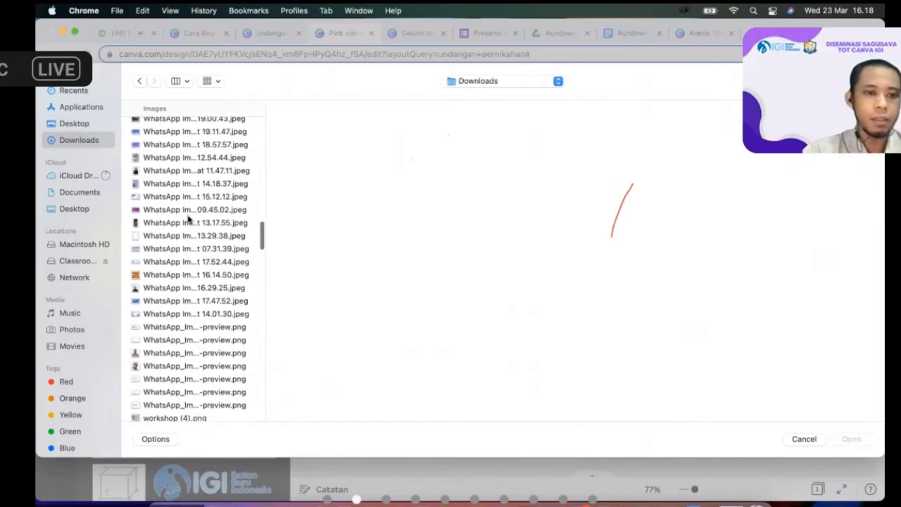
click(174, 203)
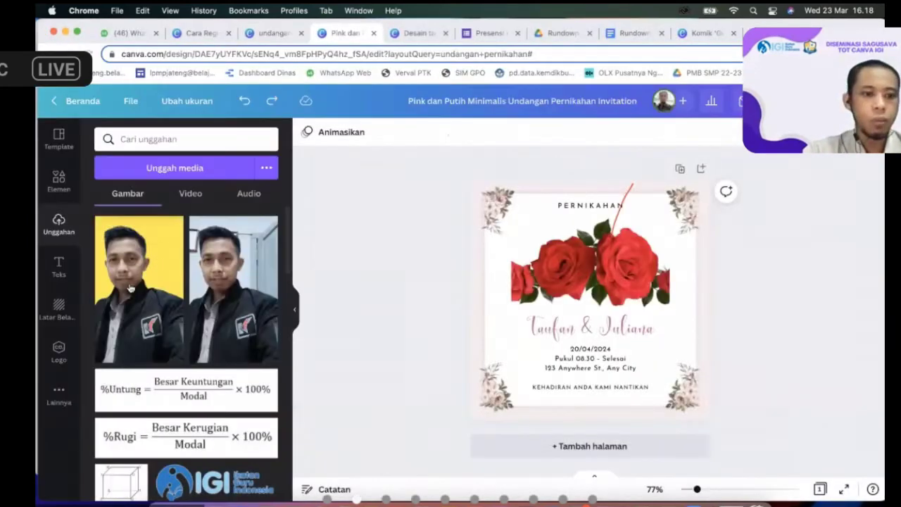
Step: Upload the WhatsApp photo whose file name ends in "11.47.11.jpeg" from the Downloads folder
scroll(162, 315, down, 2)
scroll(161, 315, down, 5)
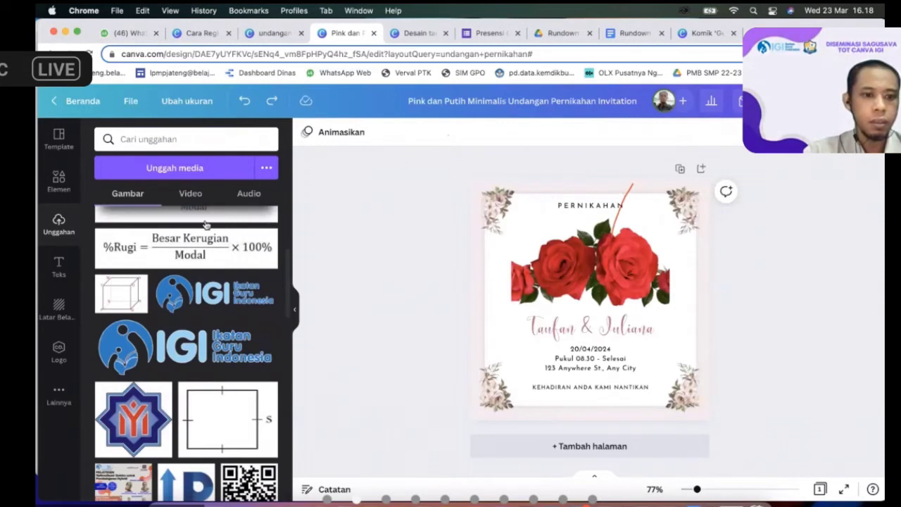
scroll(207, 225, up, 6)
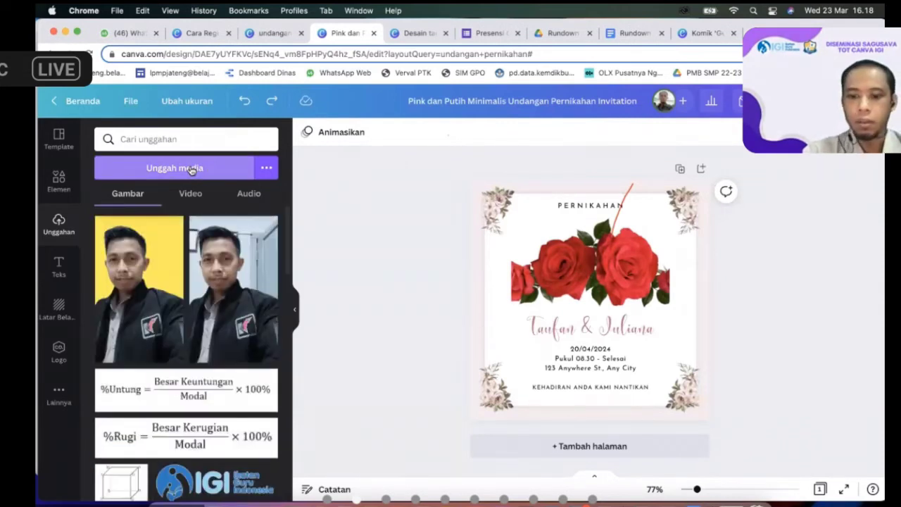
click(191, 169)
scroll(205, 299, down, 15)
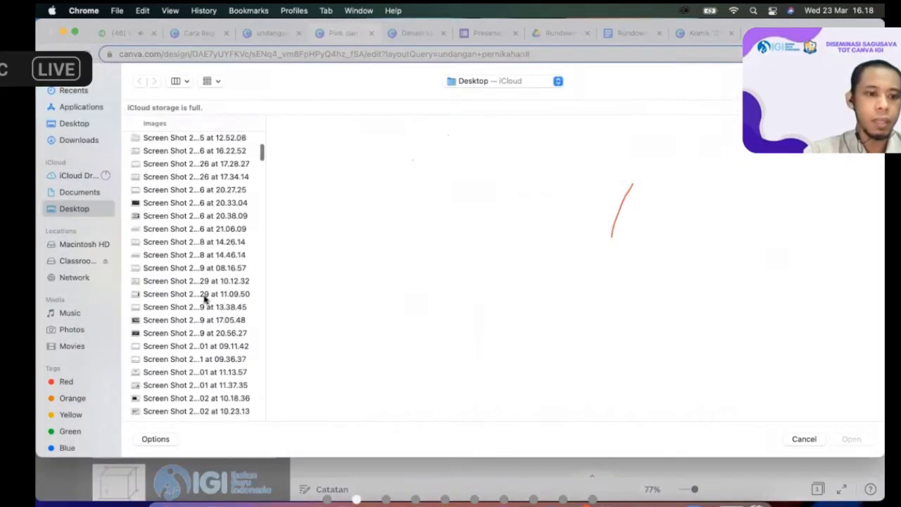
scroll(171, 341, down, 10)
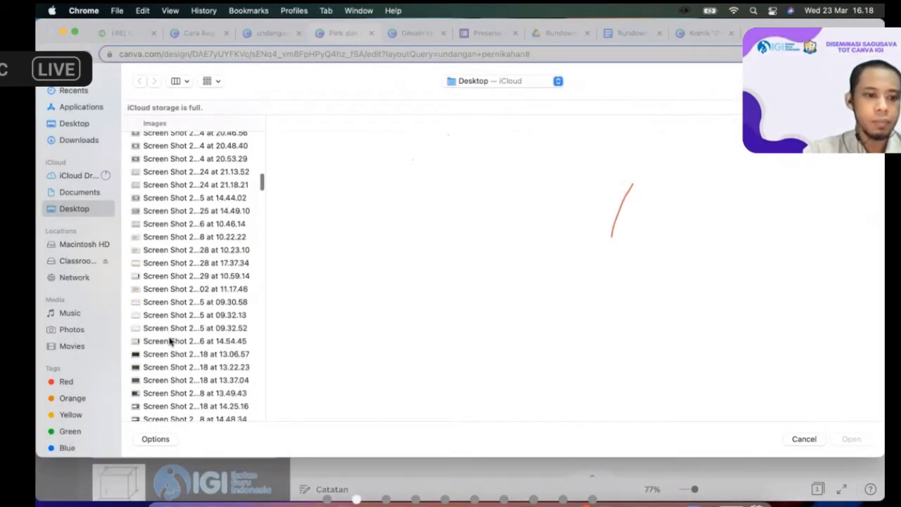
scroll(171, 341, down, 15)
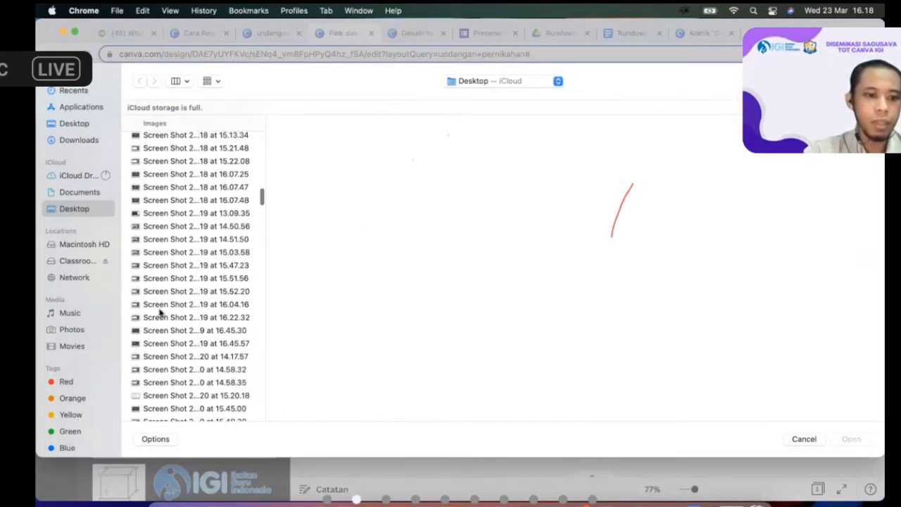
click(79, 140)
scroll(161, 261, down, 20)
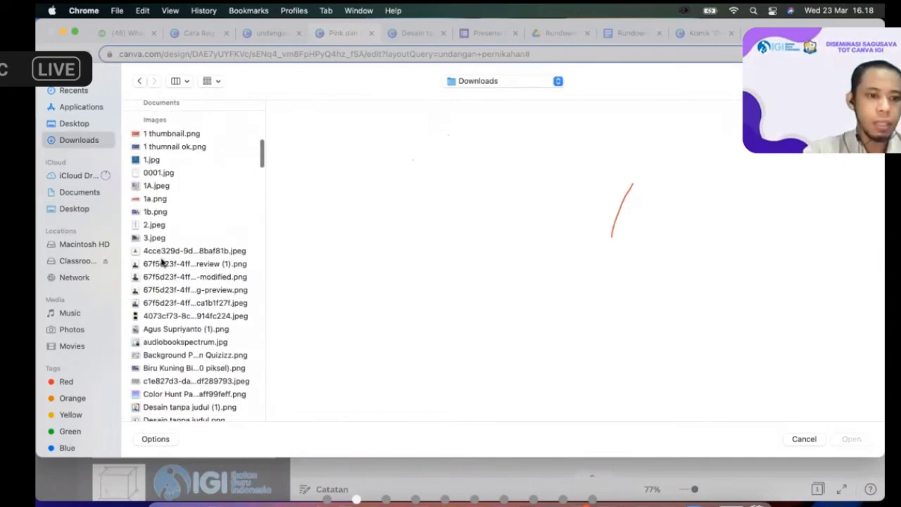
scroll(162, 190, down, 1)
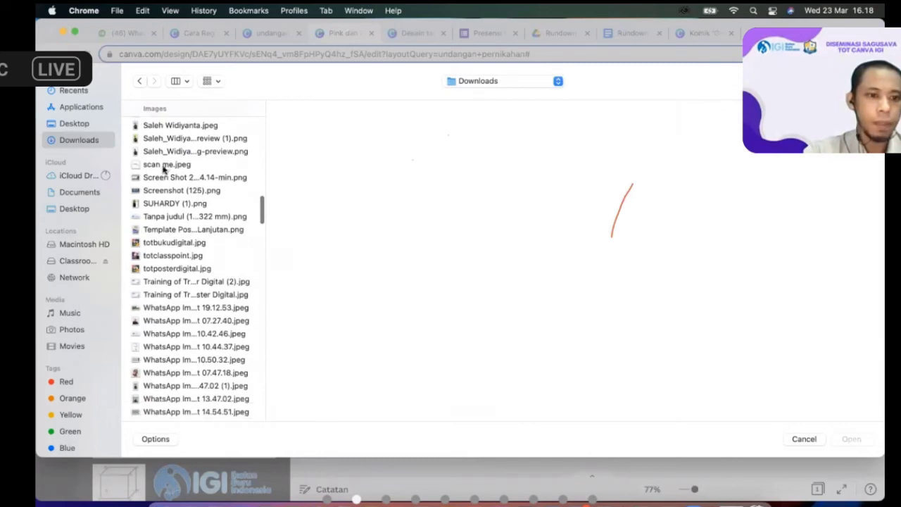
scroll(146, 364, down, 15)
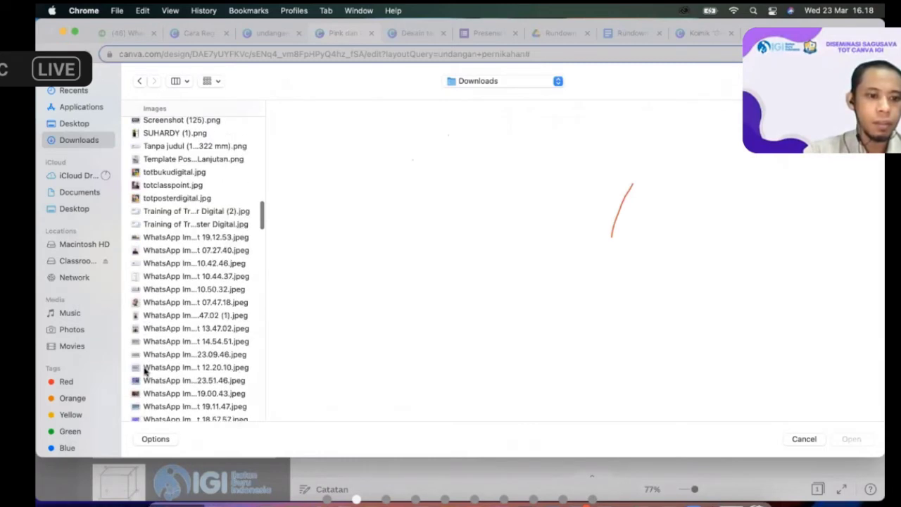
scroll(169, 296, down, 3)
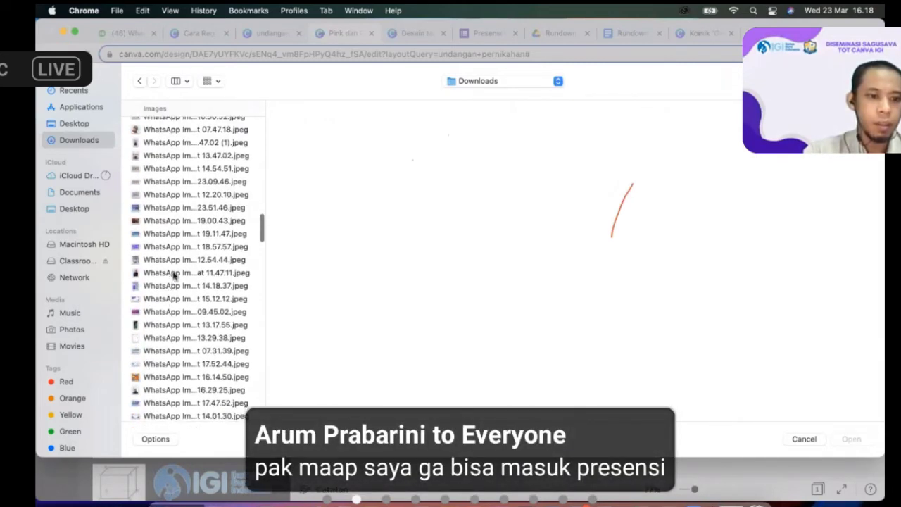
click(176, 274)
double_click(174, 274)
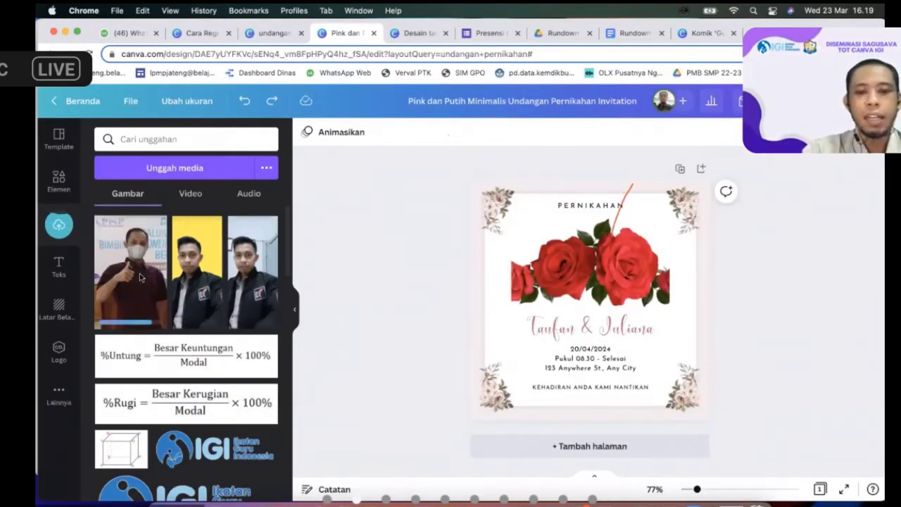
Step: Place the uploaded photo of the man in the maroon shirt on the invitation and position it in the lower-left part of the page
click(139, 273)
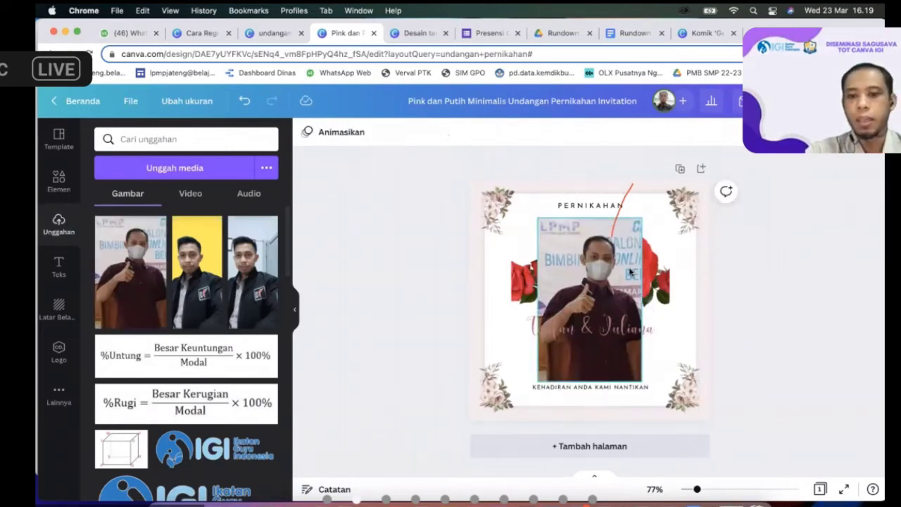
drag(594, 274, 524, 362)
click(471, 342)
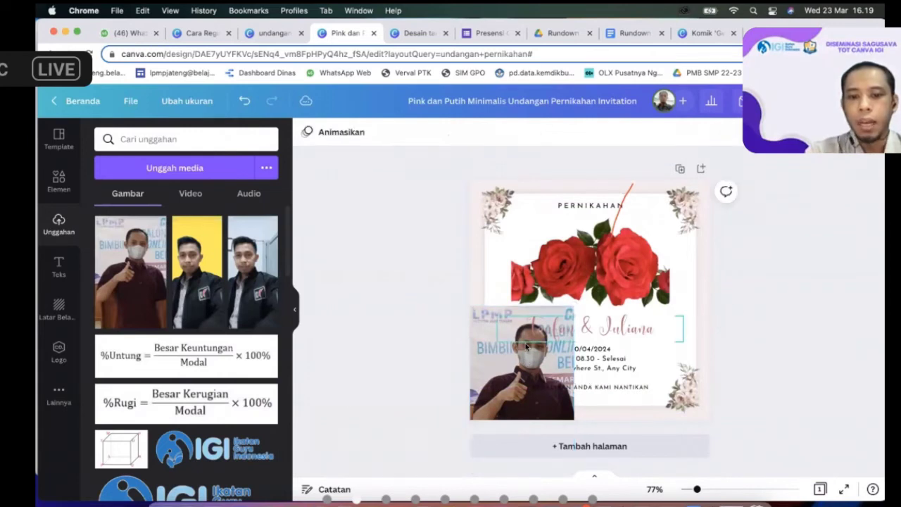
click(492, 383)
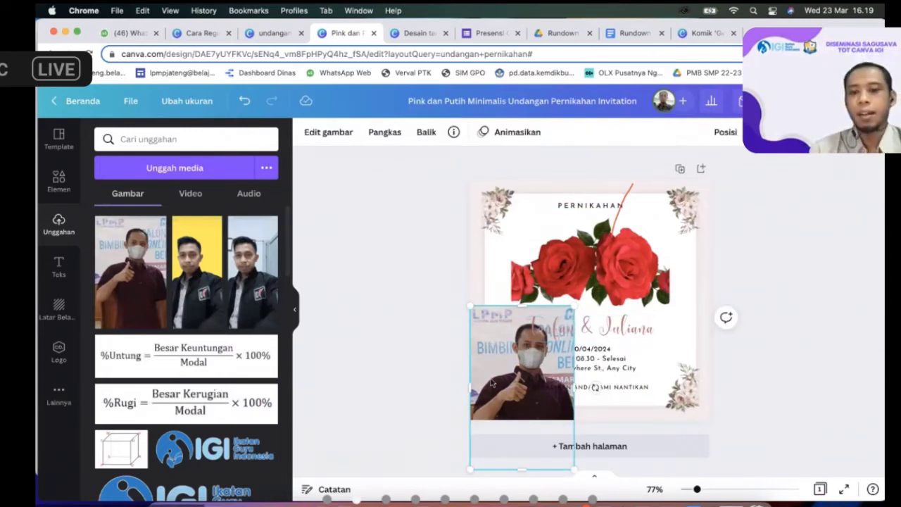
drag(508, 375, 497, 331)
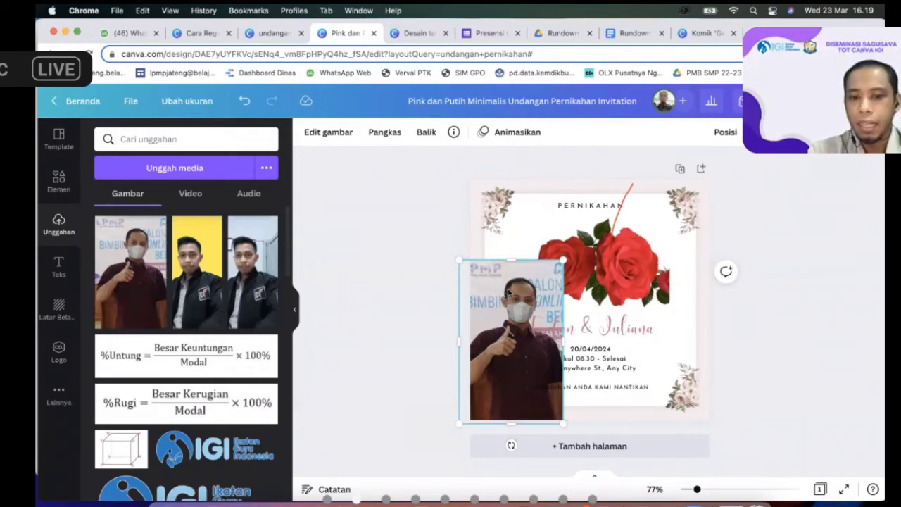
Step: Remove the photo's background with the background remover, apply it, and shift the cut-out slightly up and right to the page's left edge
click(342, 133)
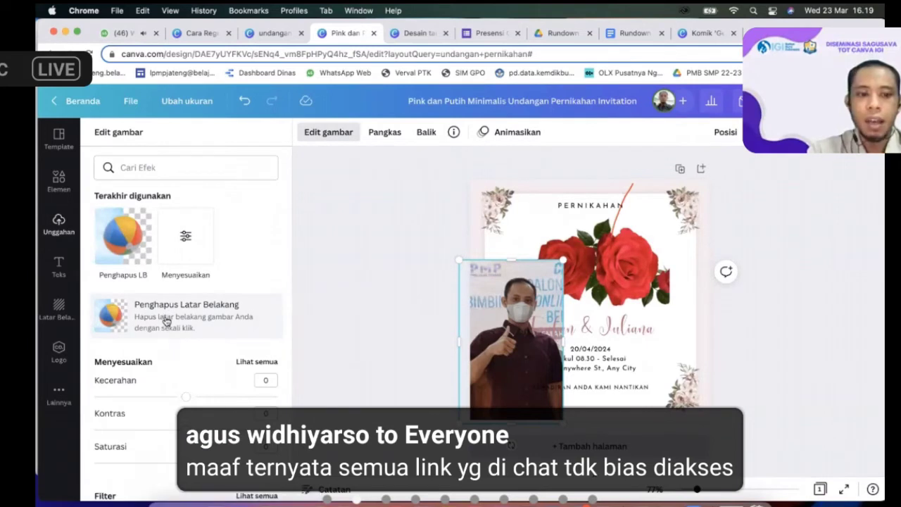
click(167, 321)
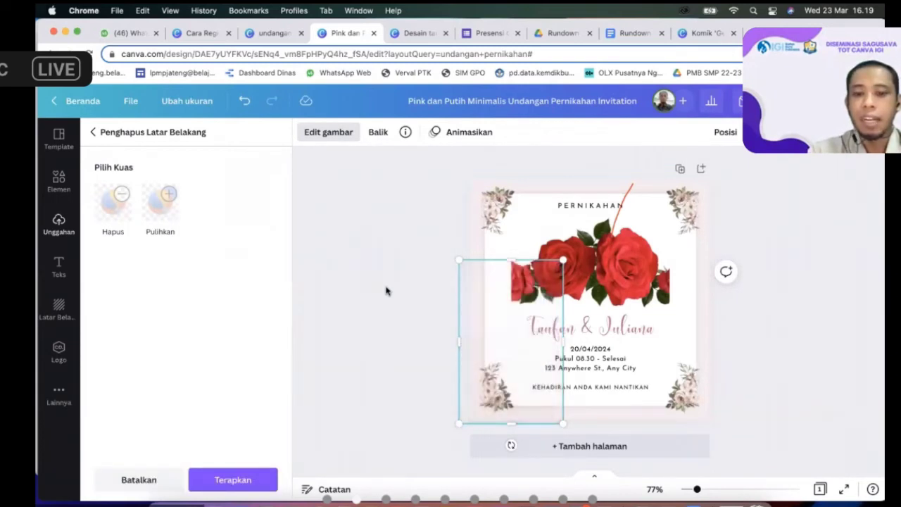
drag(488, 362, 512, 355)
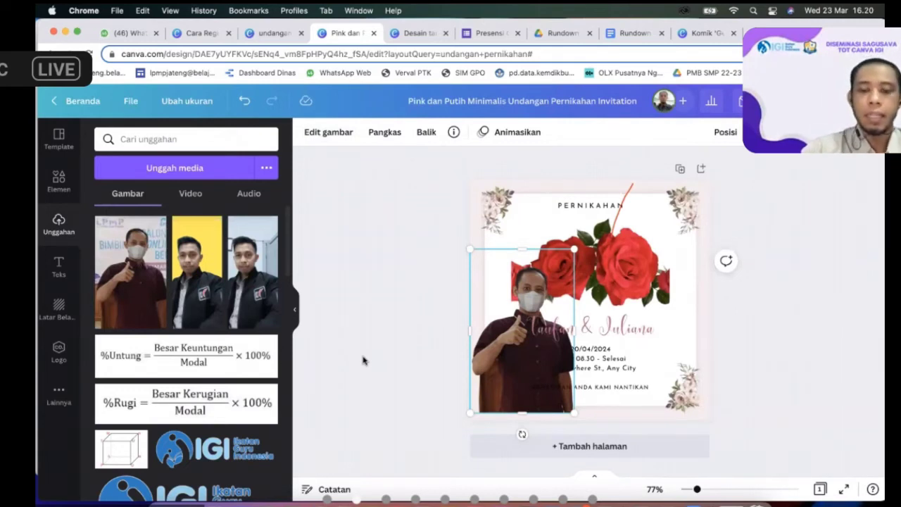
click(59, 263)
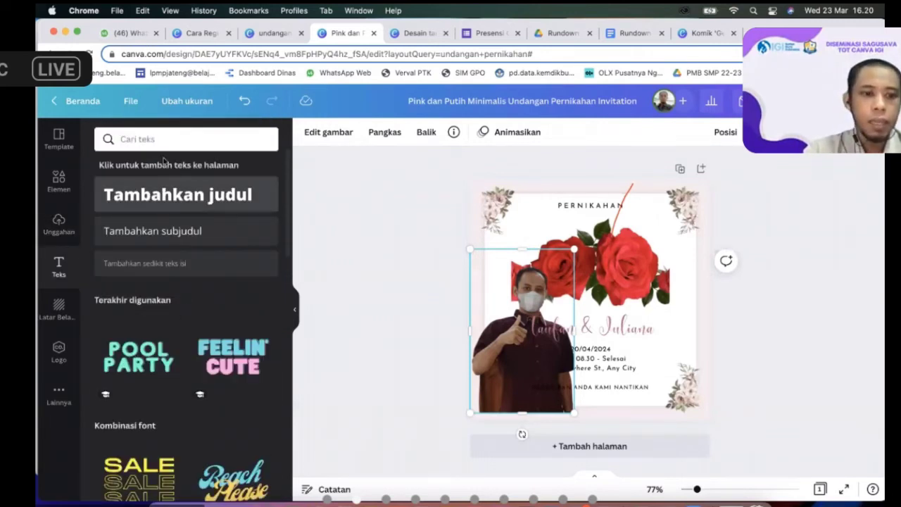
click(162, 140)
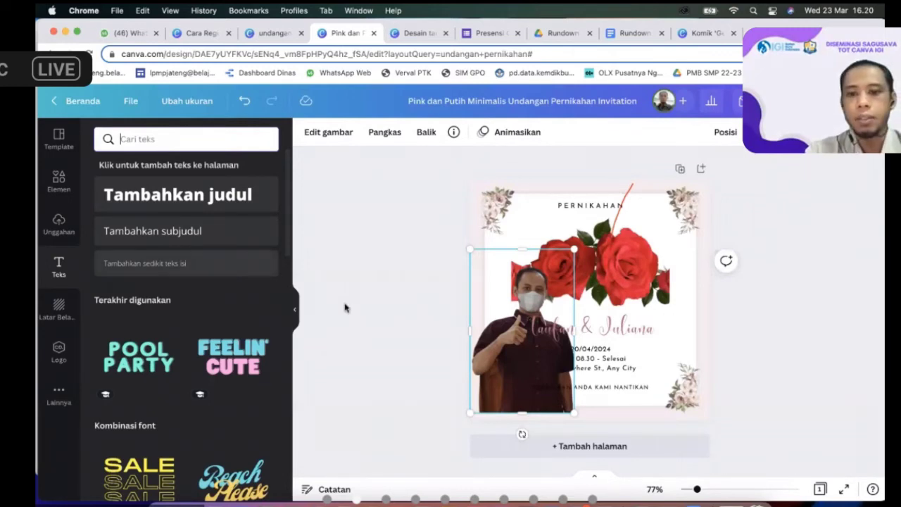
Step: Move the cut-out photo slightly up and right inside the invitation's border and make it partly transparent so the text shows through
mouse_move(481, 289)
mouse_down()
mouse_move(470, 218)
mouse_move(467, 268)
mouse_move(485, 285)
mouse_up()
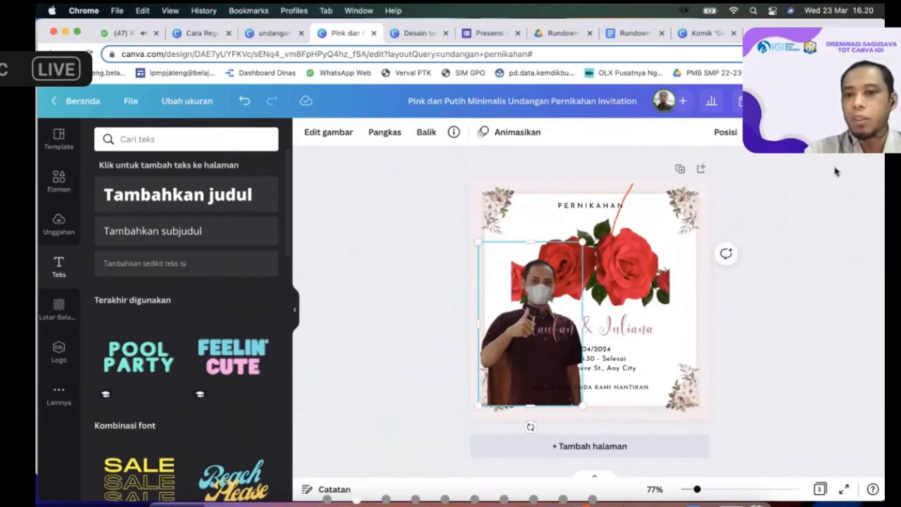
click(775, 131)
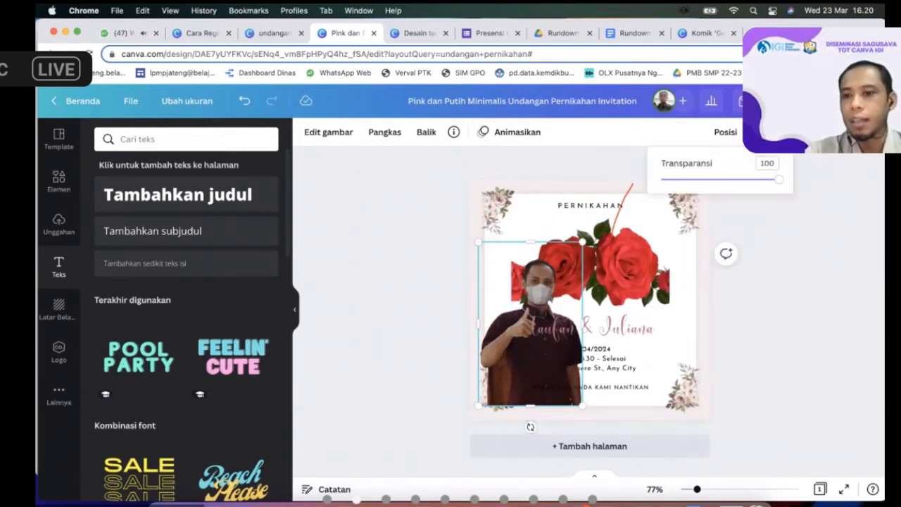
drag(774, 180, 736, 180)
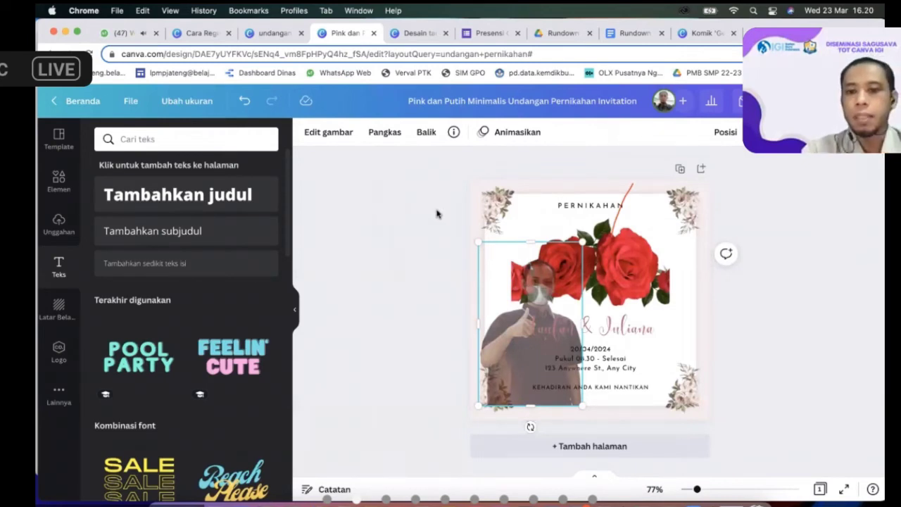
click(414, 227)
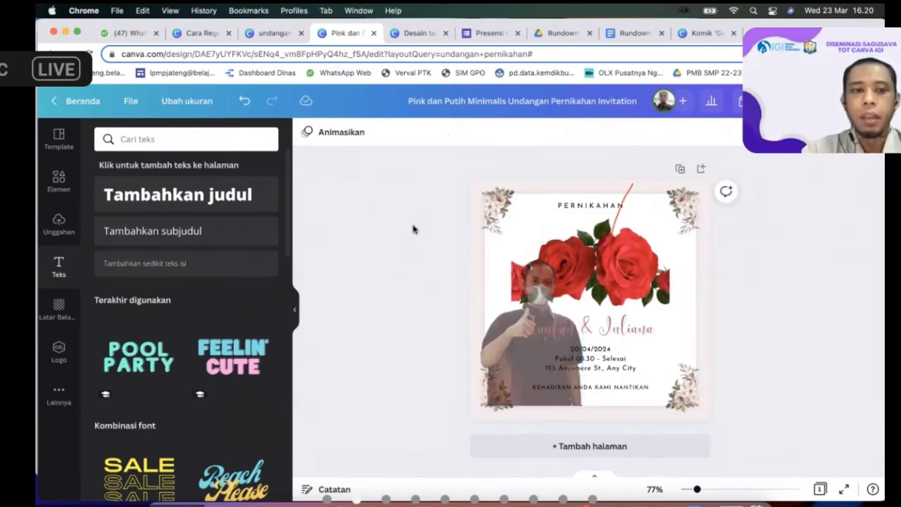
Step: Search the elements library for "janji suci"
click(59, 179)
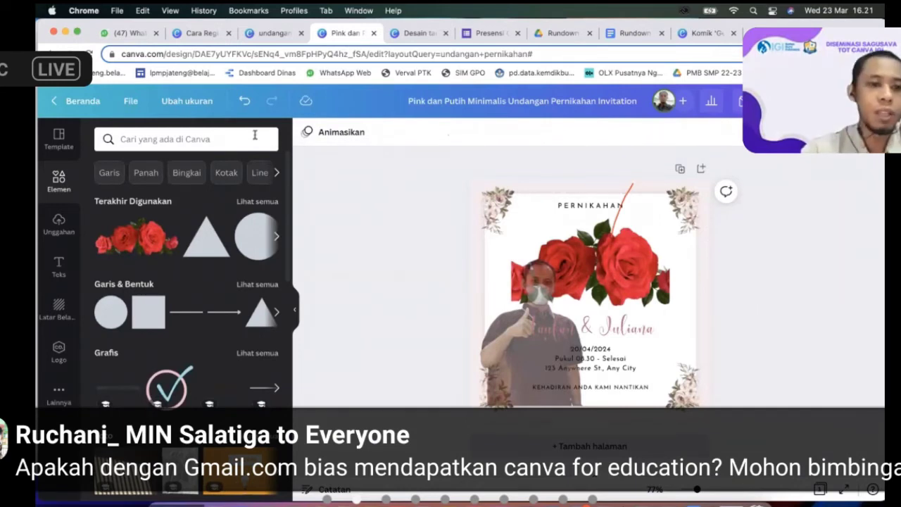
click(209, 139)
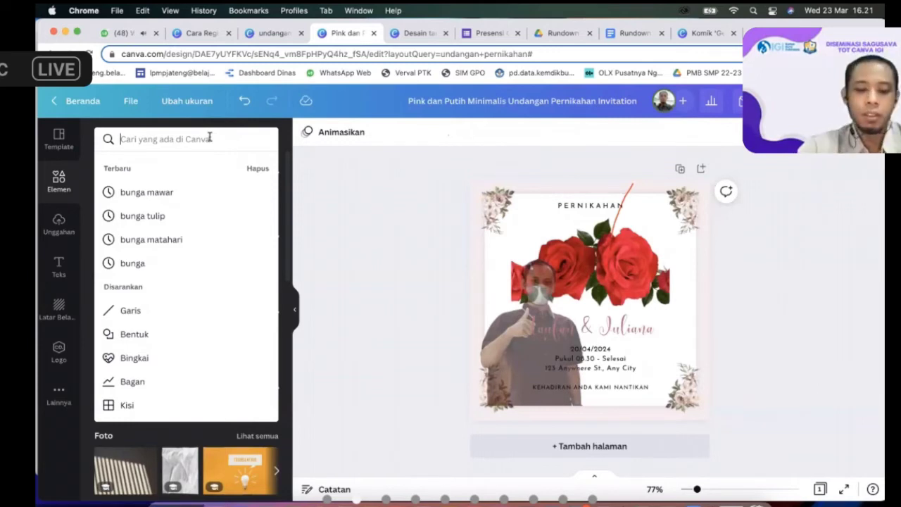
text(janji)
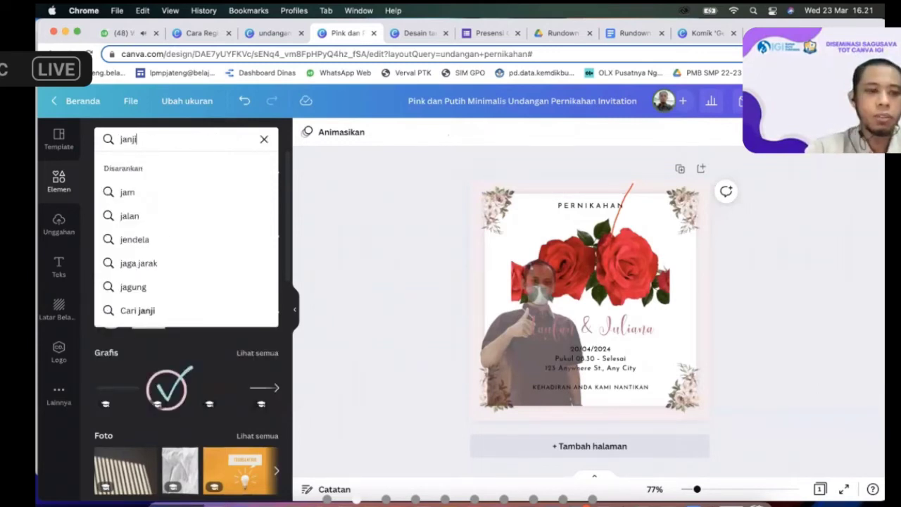
text( suci)
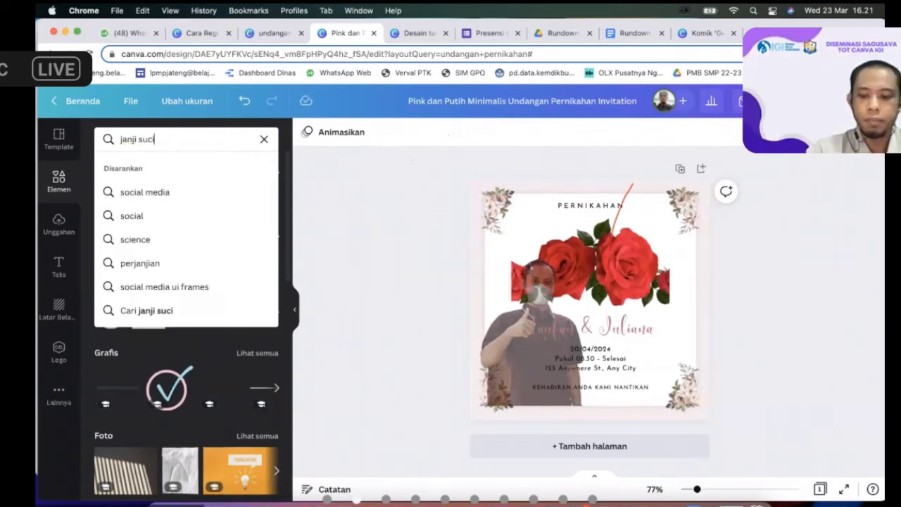
key(Return)
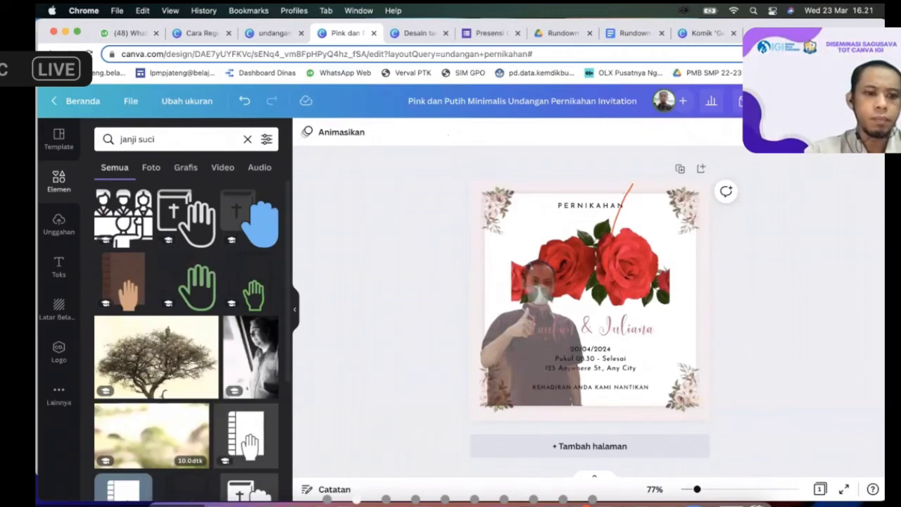
Step: Limit the "janji suci" results to audio and look through the listed tracks
click(59, 184)
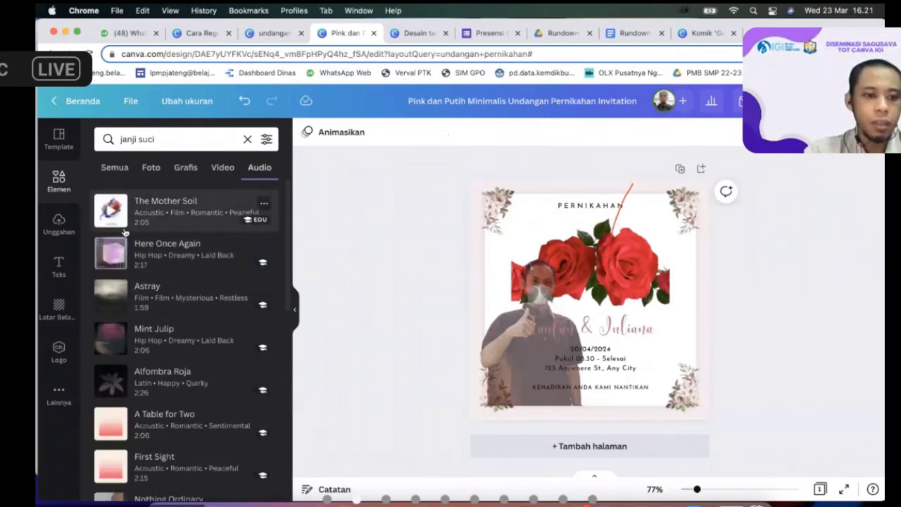
scroll(134, 277, down, 5)
scroll(134, 276, down, 6)
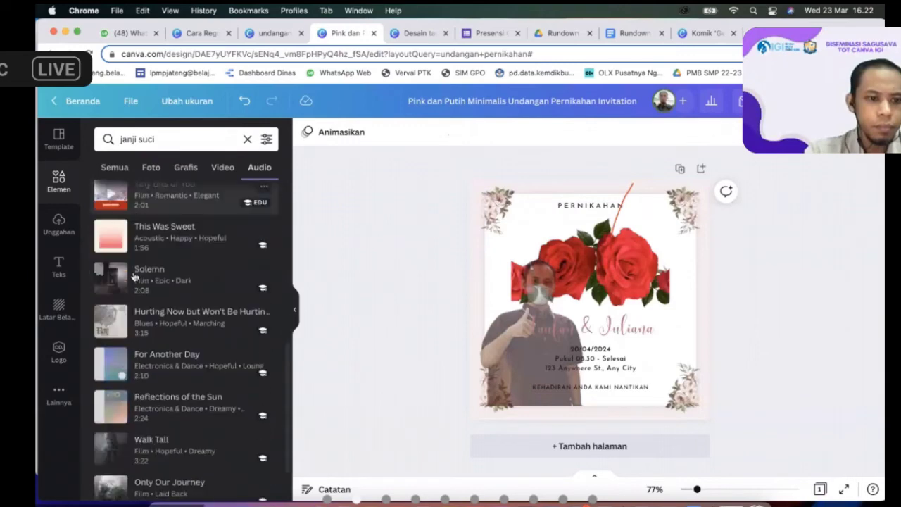
scroll(129, 249, up, 1)
scroll(129, 248, up, 5)
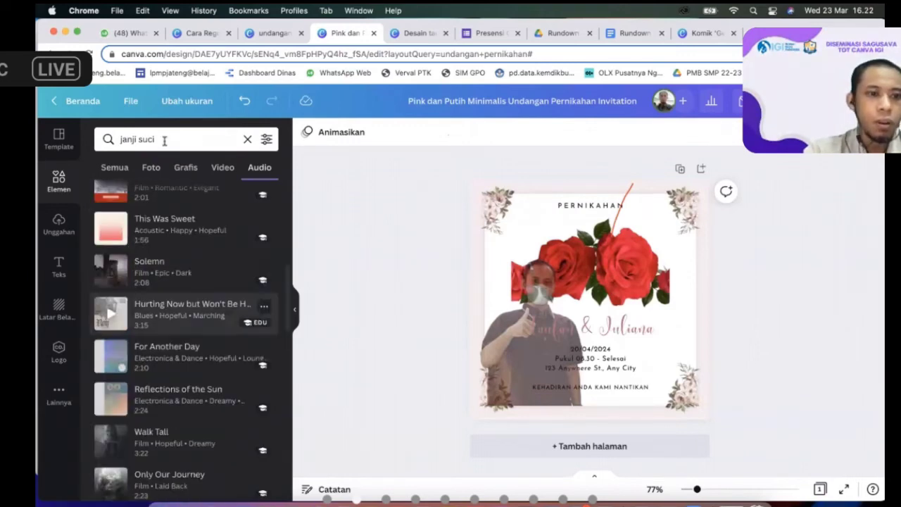
Step: Extend the audio search to "janji suci yofi n nuno" and look through the results
click(169, 141)
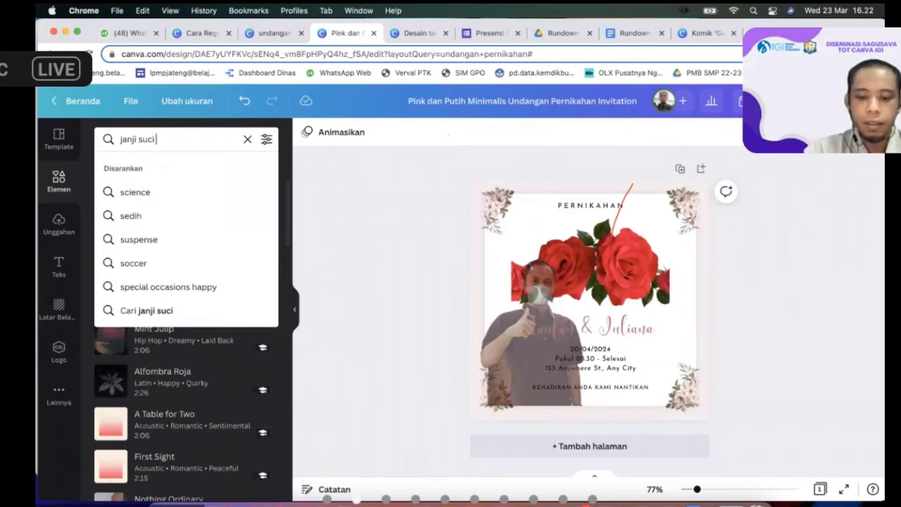
text(yofi)
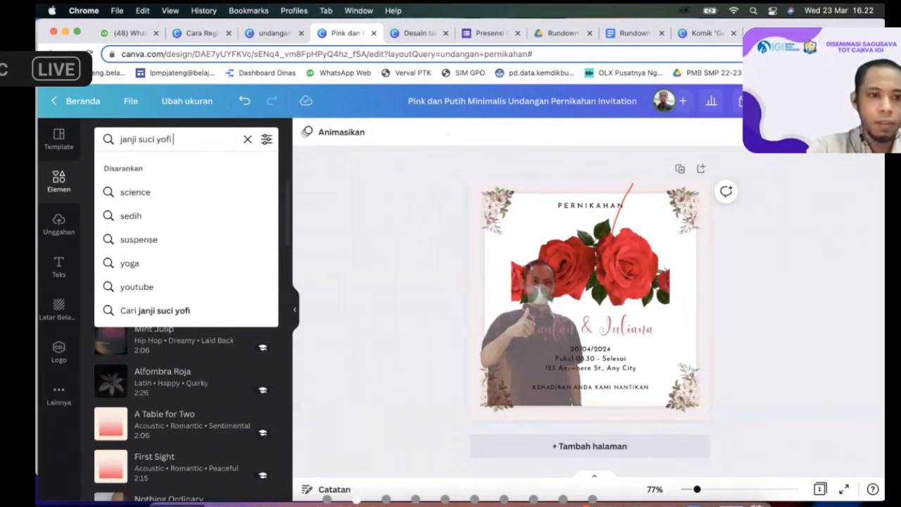
text( n n)
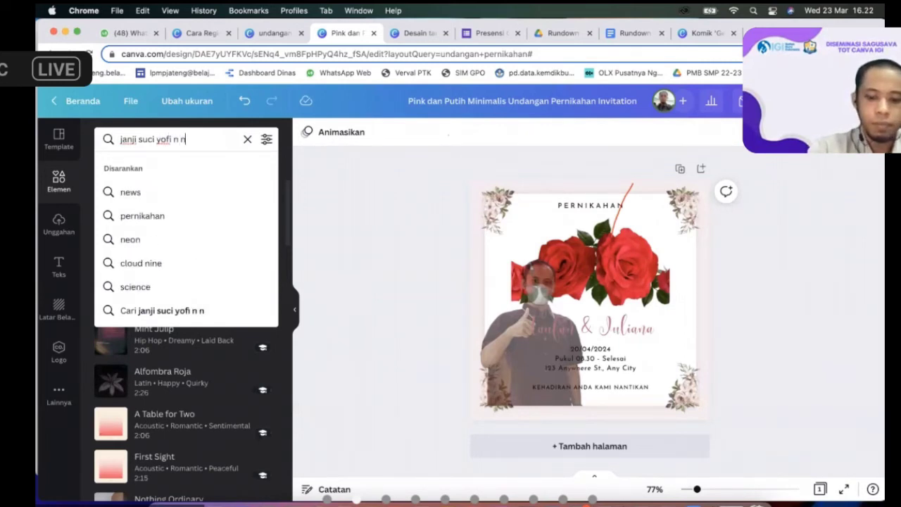
text(uno)
key(Return)
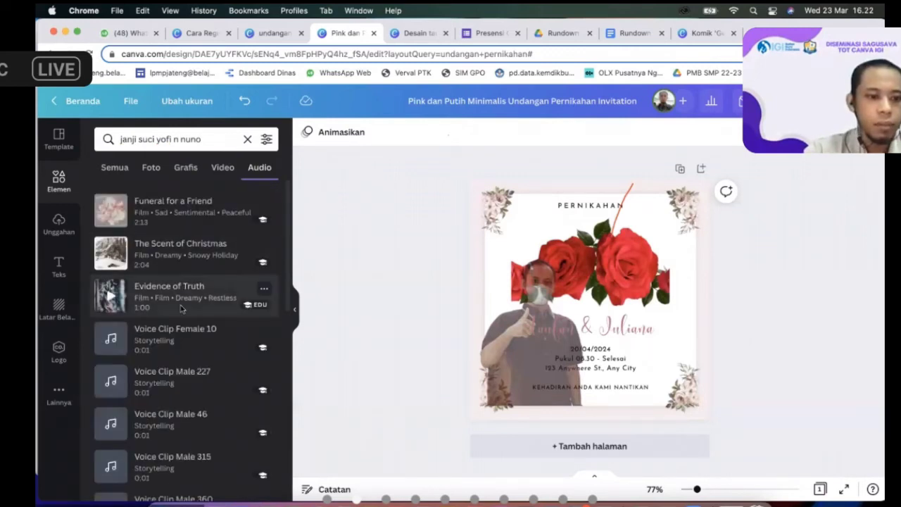
scroll(181, 310, down, 2)
scroll(181, 310, down, 3)
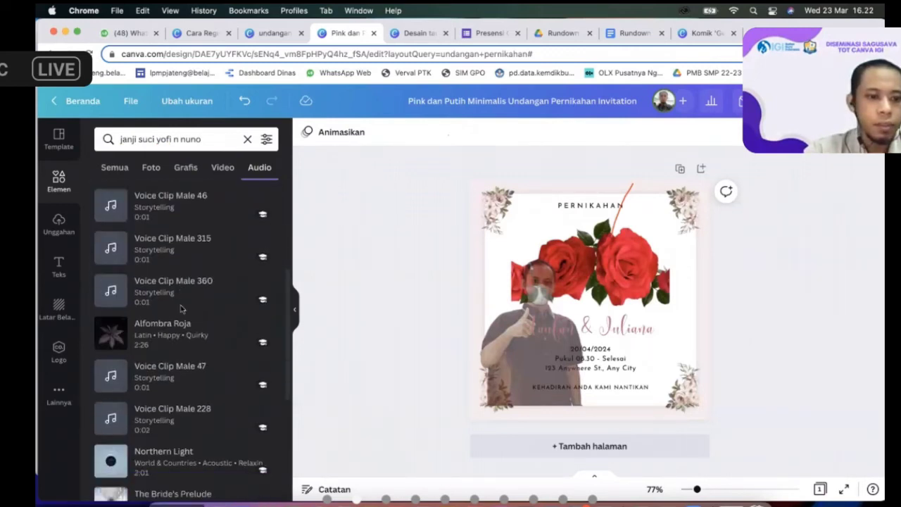
Step: Correct the audio search to "janji suci yovi n nuno" and browse the list of tracks
click(165, 139)
key(BackSpace)
text(v)
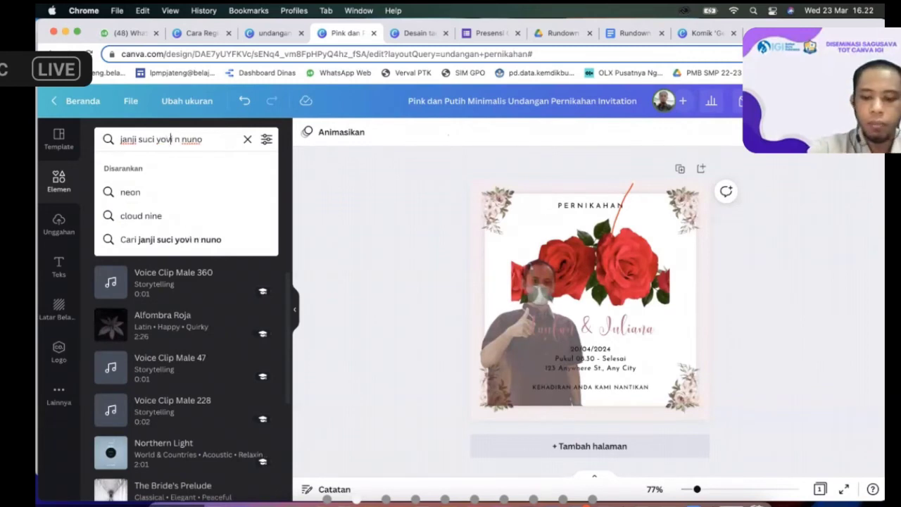
key(Return)
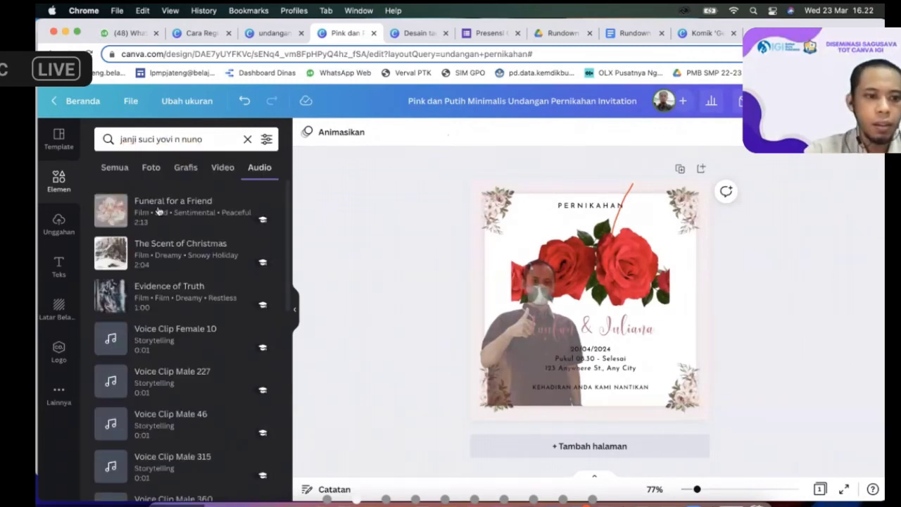
scroll(162, 280, down, 4)
scroll(161, 279, down, 3)
scroll(161, 279, down, 3)
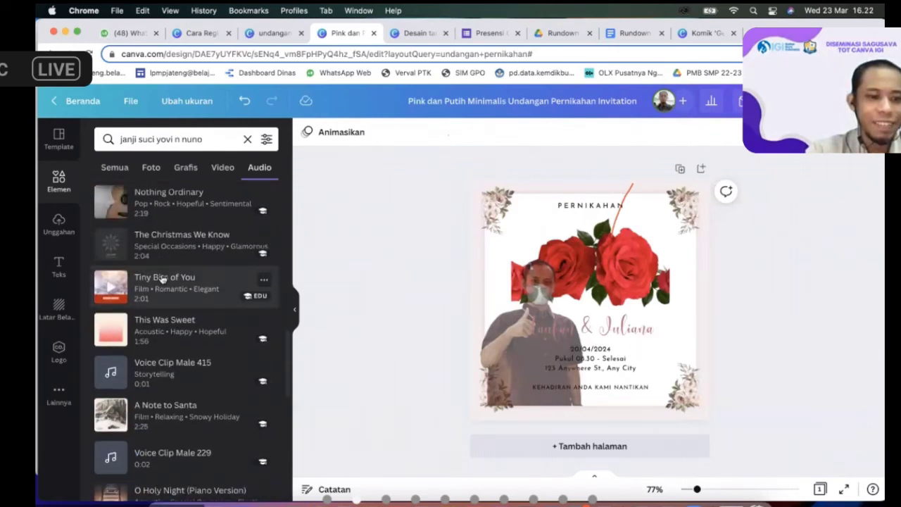
scroll(161, 280, down, 4)
scroll(161, 279, up, 8)
scroll(161, 280, down, 5)
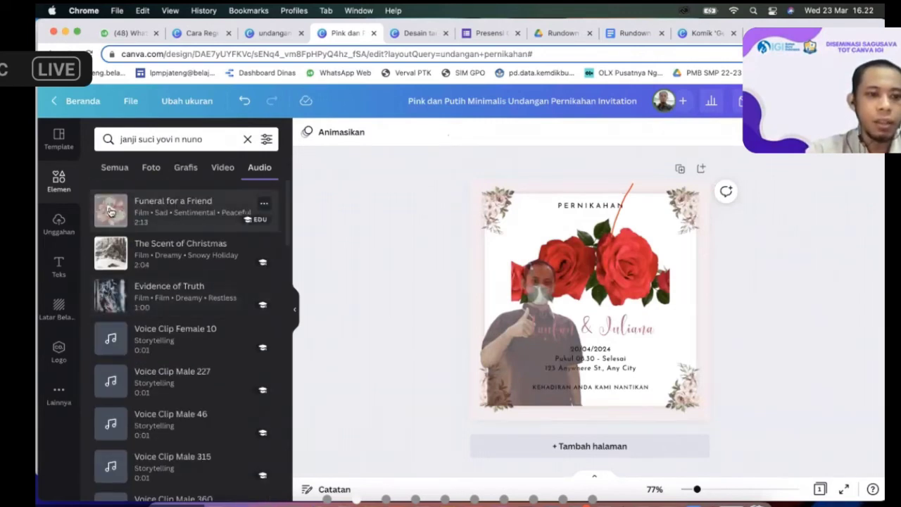
Step: Preview the track "Funeral for a Friend" with the system volume raised to maximum, then stop playback
click(110, 211)
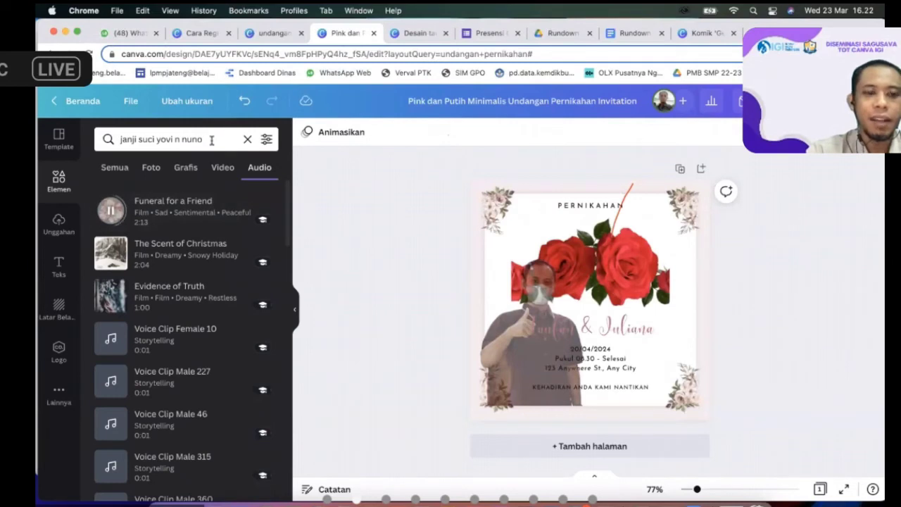
click(211, 139)
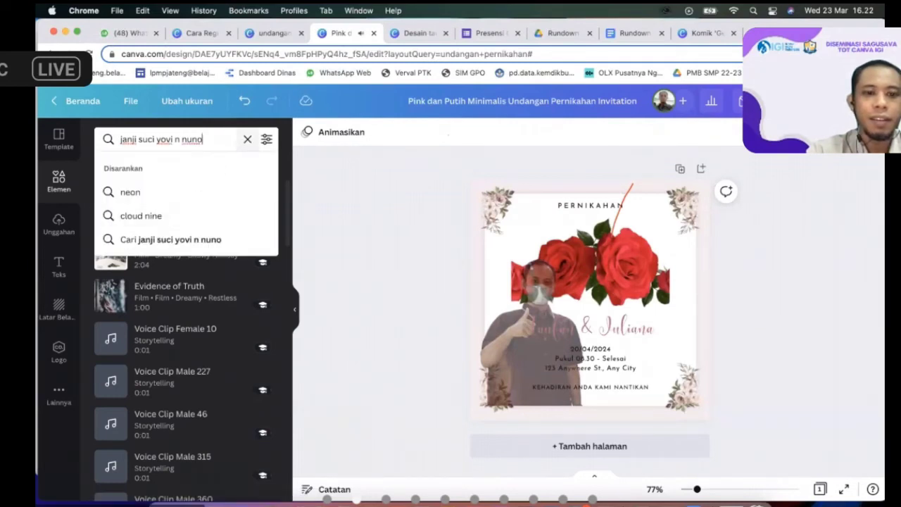
click(356, 200)
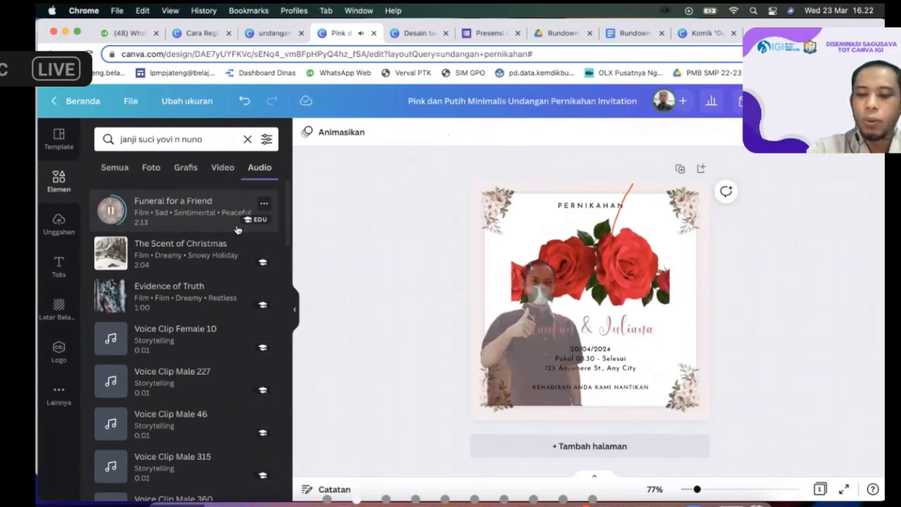
key(XF86AudioLowerVolume)
key(XF86AudioRaiseVolume)
key(XF86AudioRaiseVolume)
key(XF86AudioRaiseVolume)
key(XF86AudioRaiseVolume)
key(XF86AudioRaiseVolume)
key(XF86AudioRaiseVolume)
key(XF86AudioRaiseVolume)
key(XF86AudioRaiseVolume)
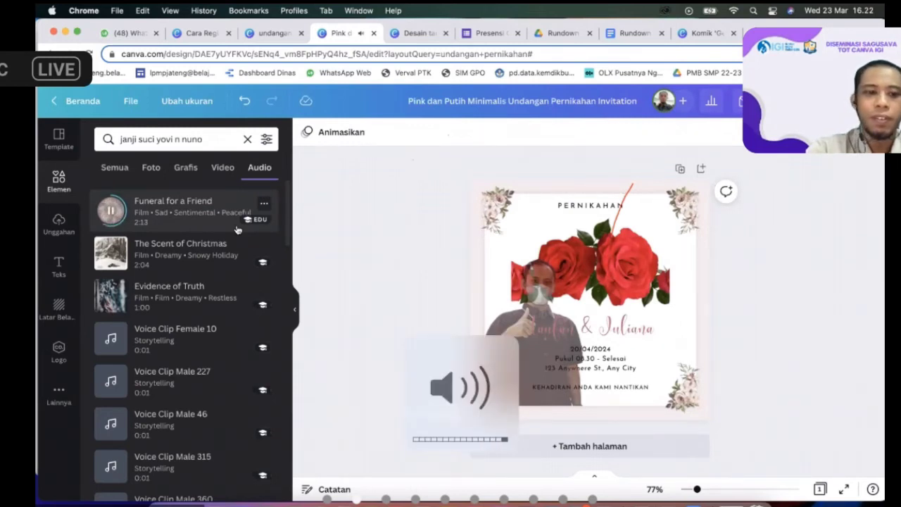
click(117, 213)
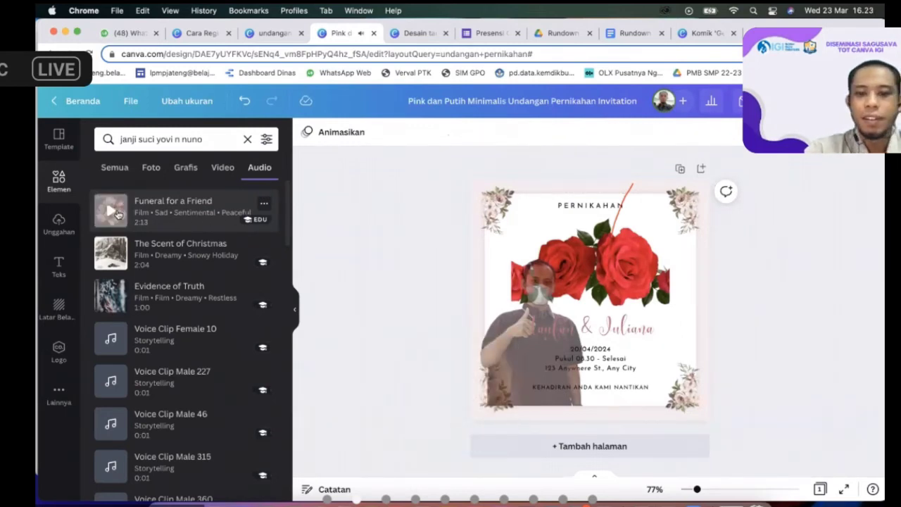
Step: Replace the audio search text with "love story" and run the search
click(216, 138)
key(BackSpace)
key(BackSpace)
key(BackSpace)
key(BackSpace)
key(BackSpace)
key(BackSpace)
key(BackSpace)
key(BackSpace)
key(BackSpace)
key(BackSpace)
key(BackSpace)
key(BackSpace)
key(BackSpace)
key(BackSpace)
key(BackSpace)
key(BackSpace)
key(BackSpace)
key(BackSpace)
key(BackSpace)
key(BackSpace)
key(BackSpace)
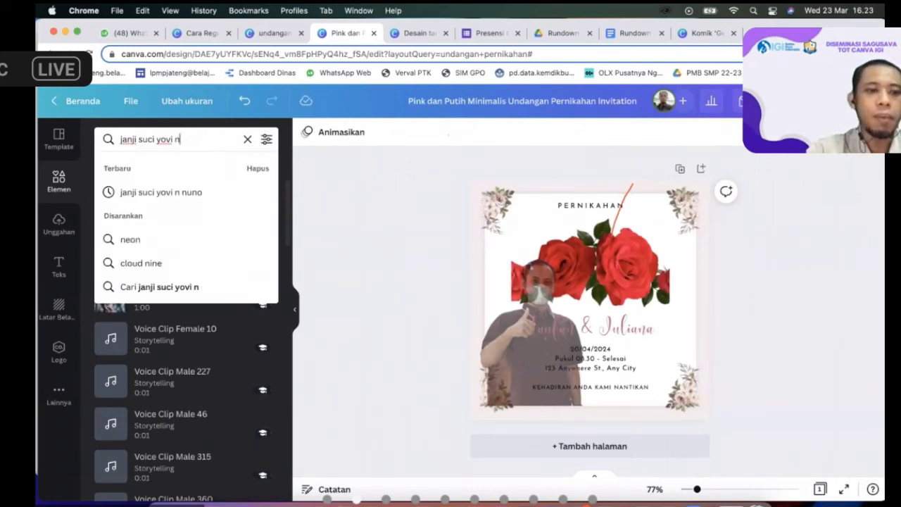
key(BackSpace)
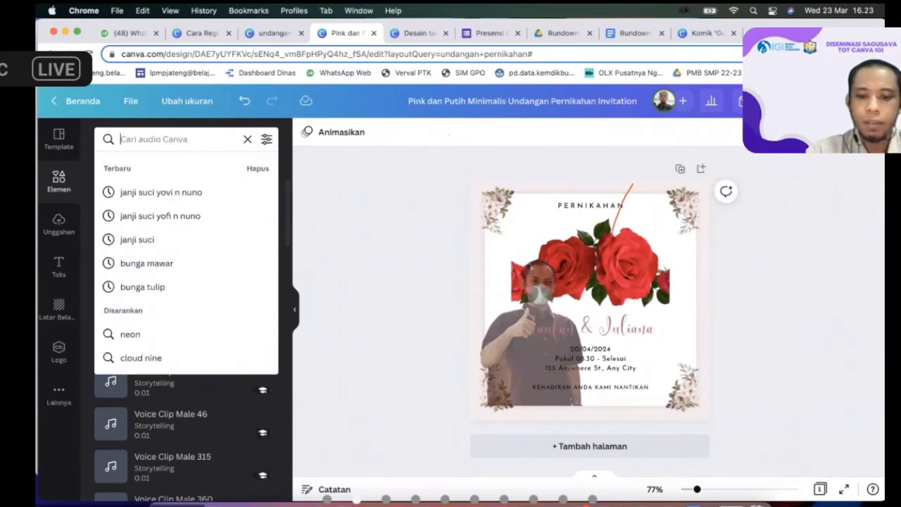
text(lo)
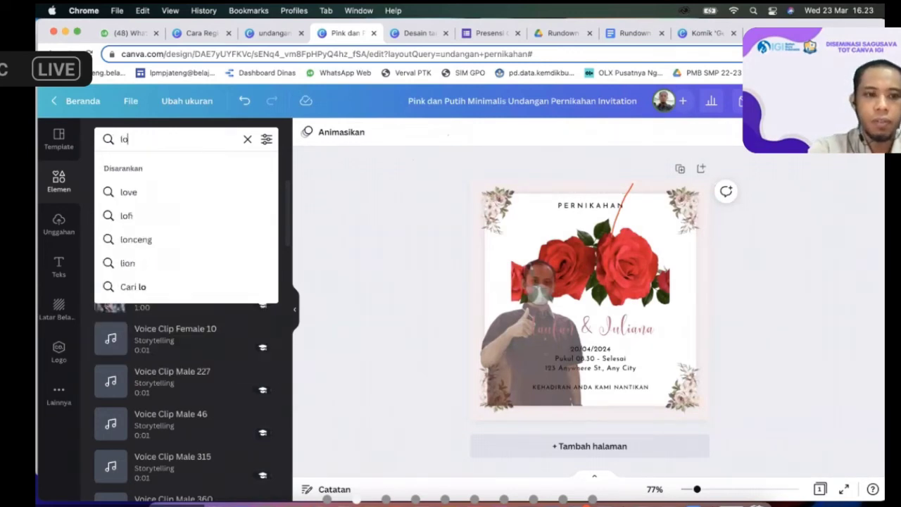
text(ve)
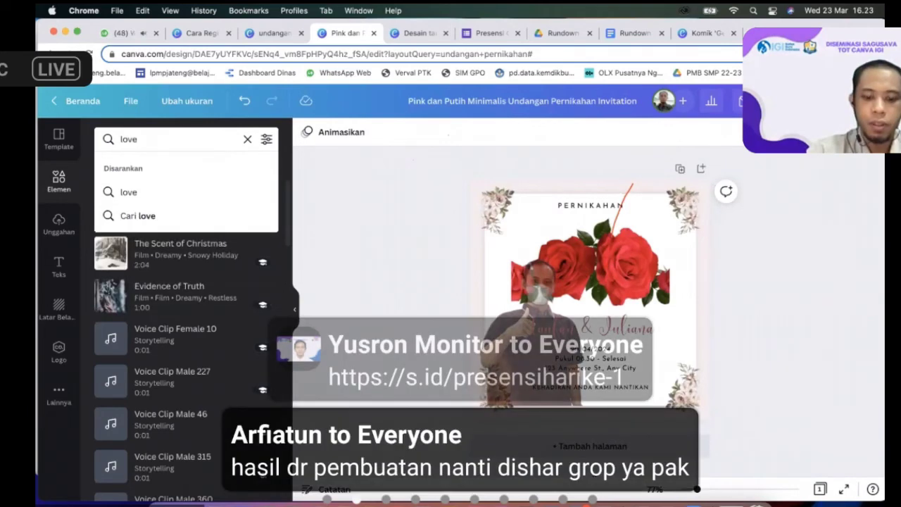
text( stpr)
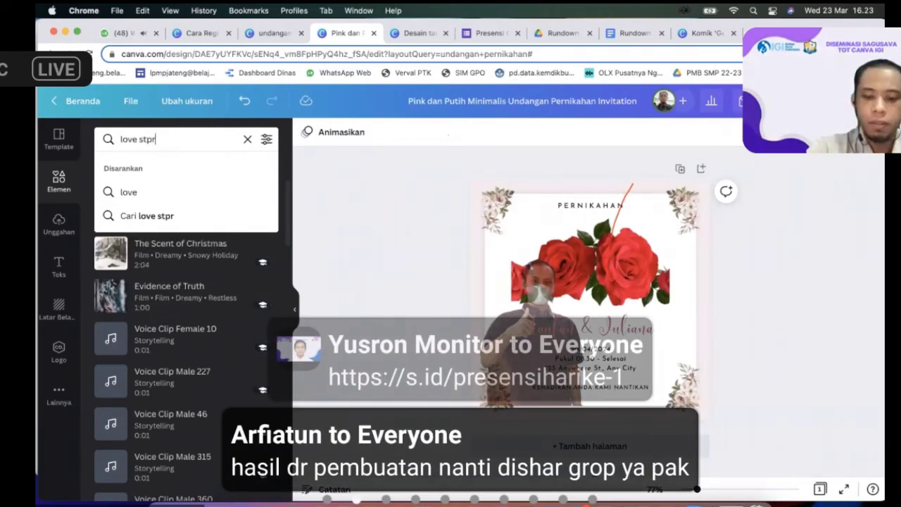
key(BackSpace)
text(or)
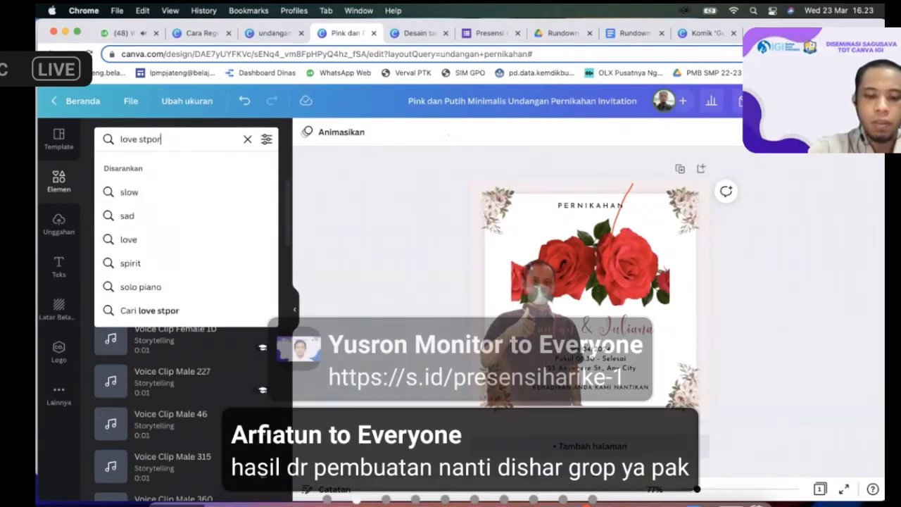
text(y)
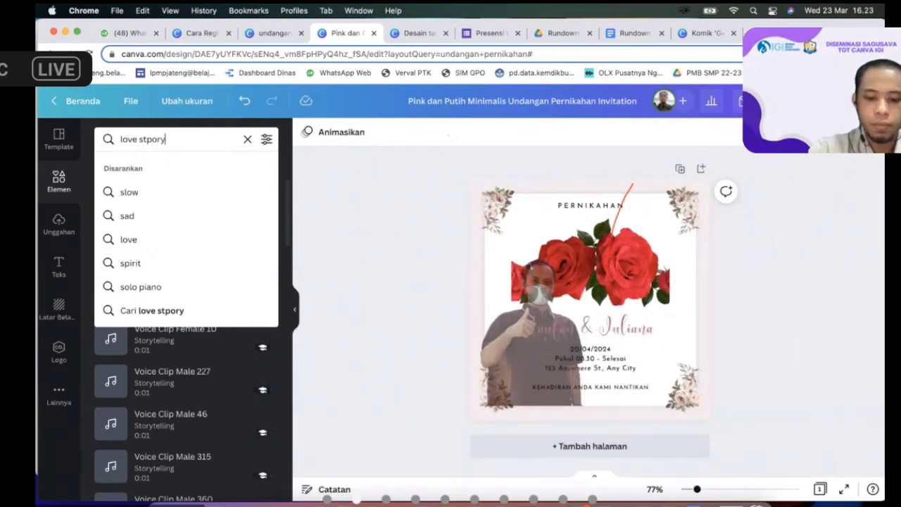
key(BackSpace)
key(BackSpace)
key(BackSpace)
key(BackSpace)
text(ory)
key(Return)
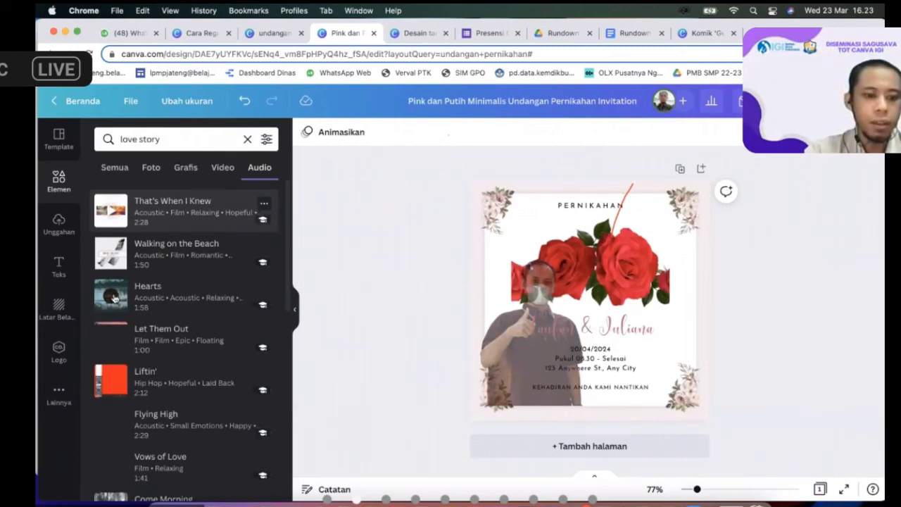
Step: Preview the track "Hearts" and add it to the invitation as background music
click(112, 297)
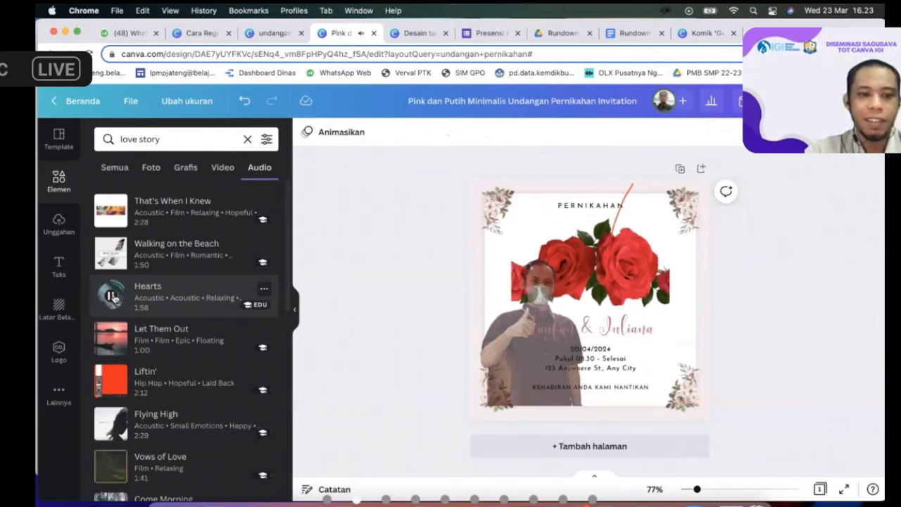
click(112, 296)
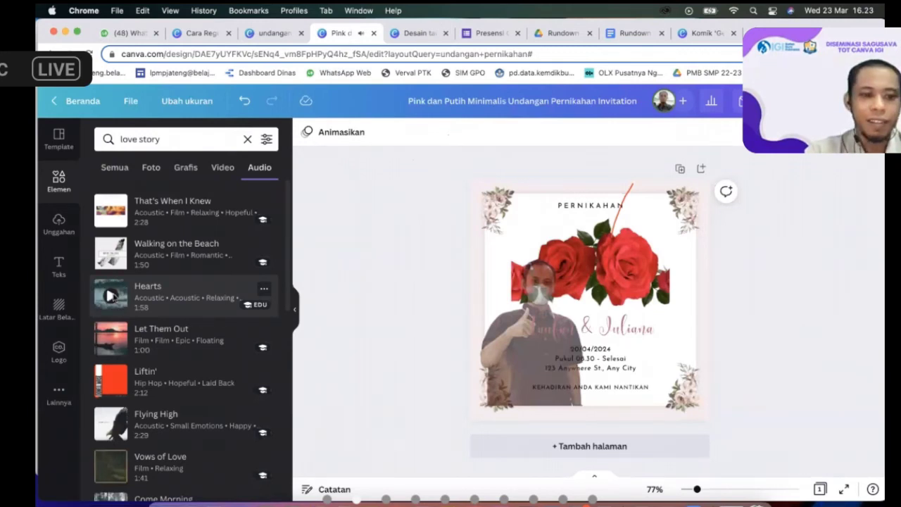
scroll(112, 268, down, 1)
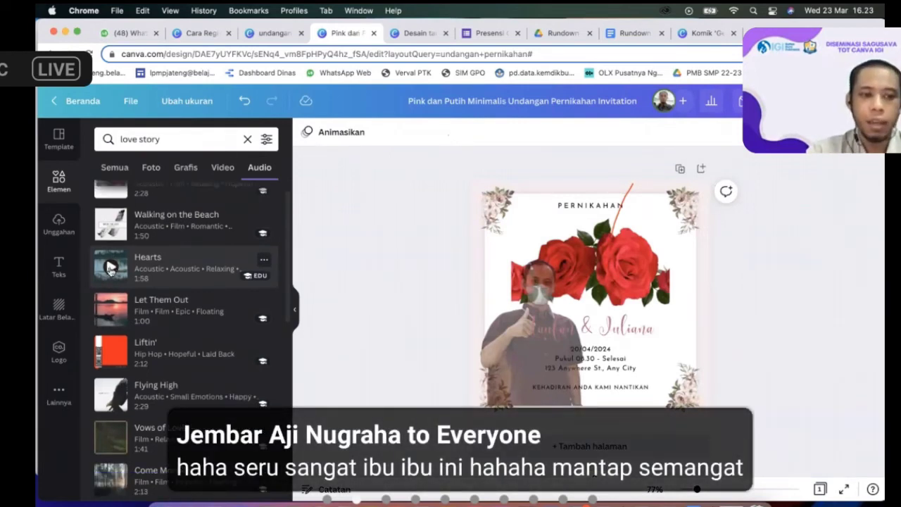
click(110, 268)
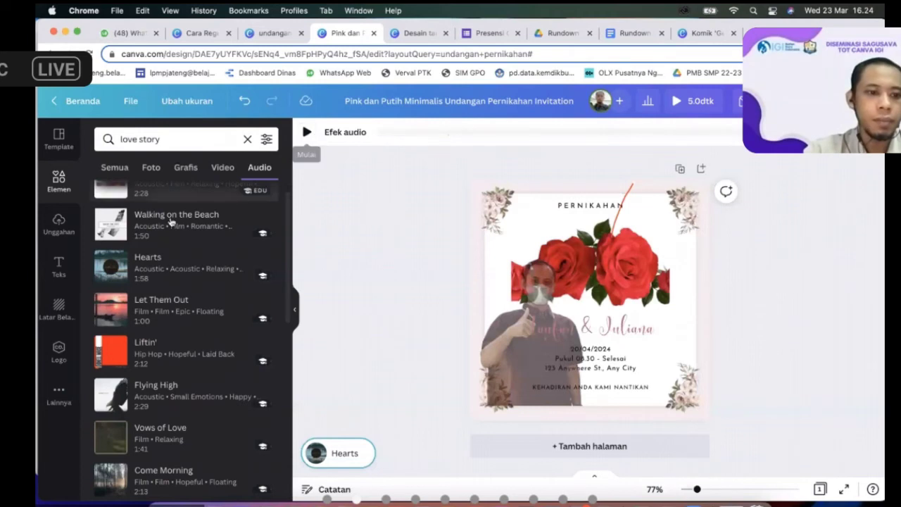
scroll(111, 214, up, 2)
click(111, 213)
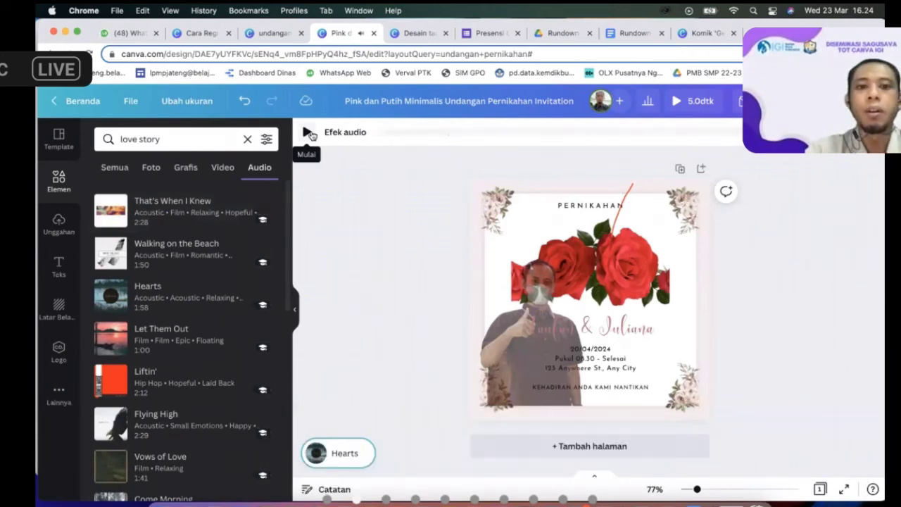
Step: Listen to the added "Hearts" clip and shift its excerpt to start at about 15.2 seconds
click(308, 133)
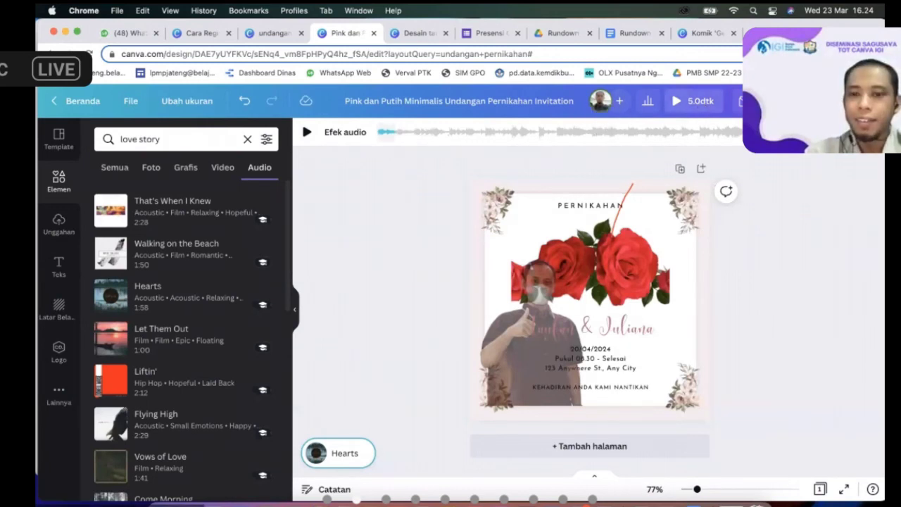
drag(393, 131, 411, 132)
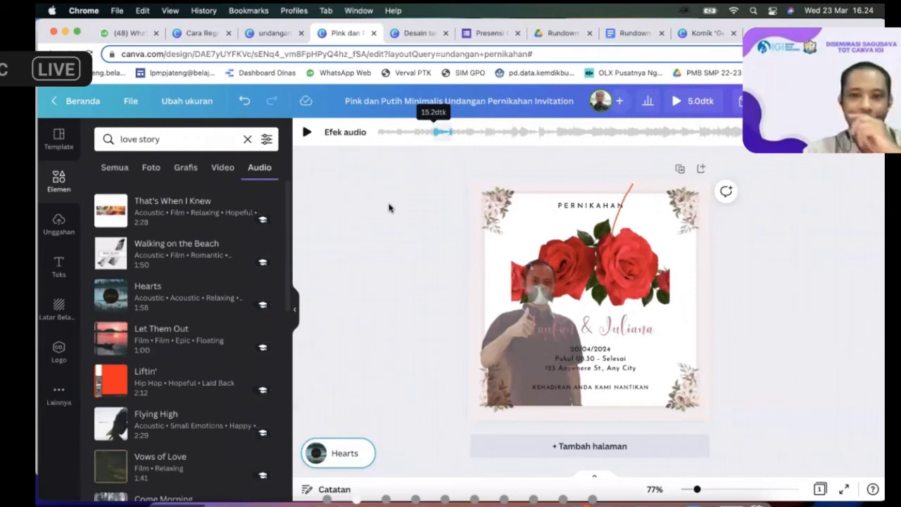
click(306, 131)
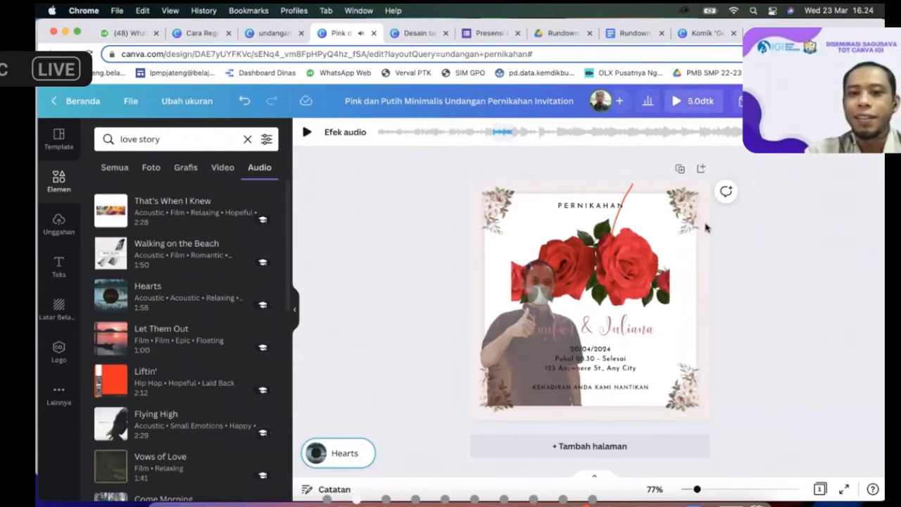
Step: Play the full invitation preview with its music twice, closing the preview each time
click(692, 100)
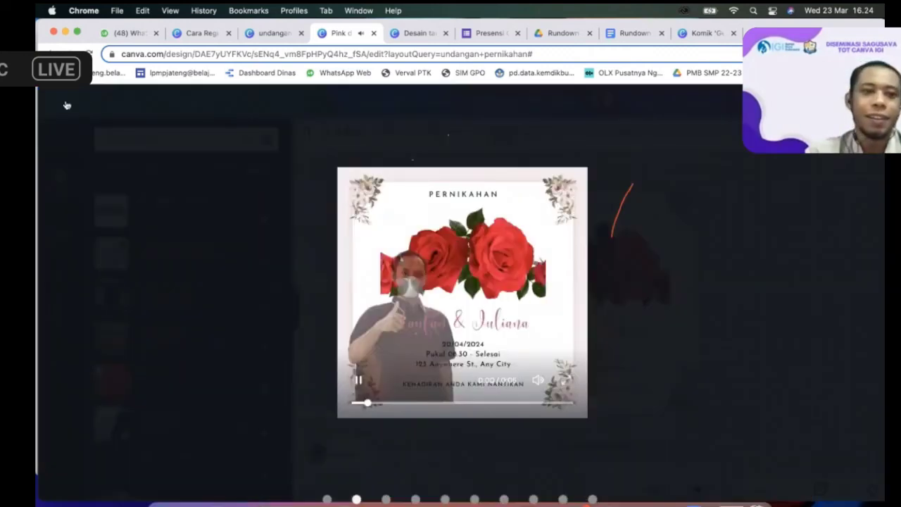
key(Escape)
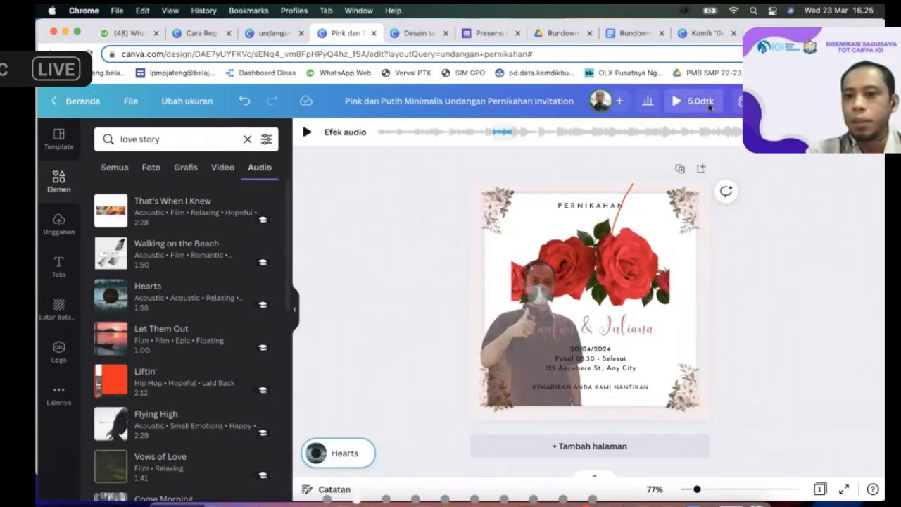
click(708, 104)
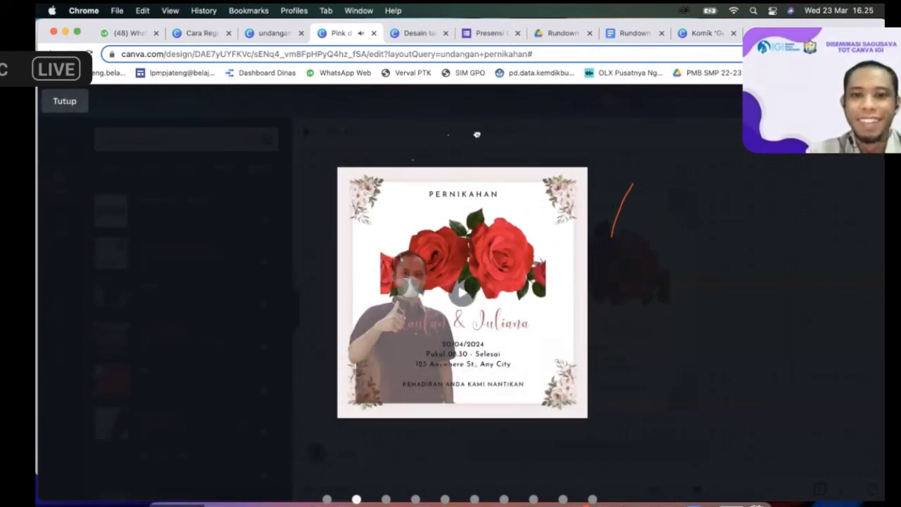
key(Escape)
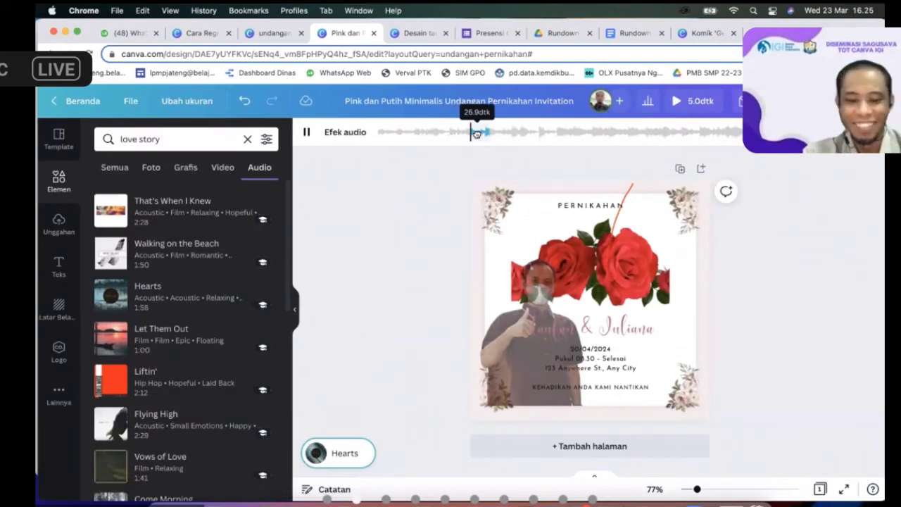
Step: Shift the "Hearts" excerpt to start at about 25.6 seconds and deselect the clip
drag(477, 133, 479, 133)
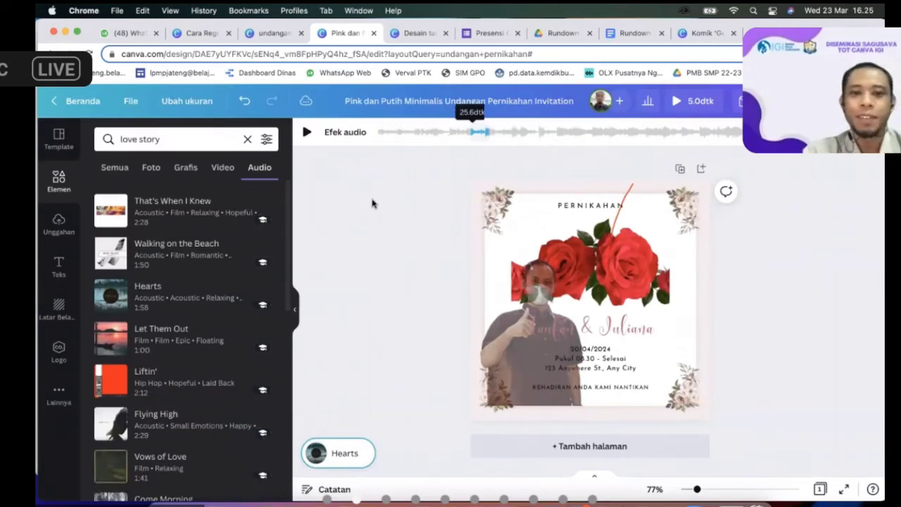
click(394, 182)
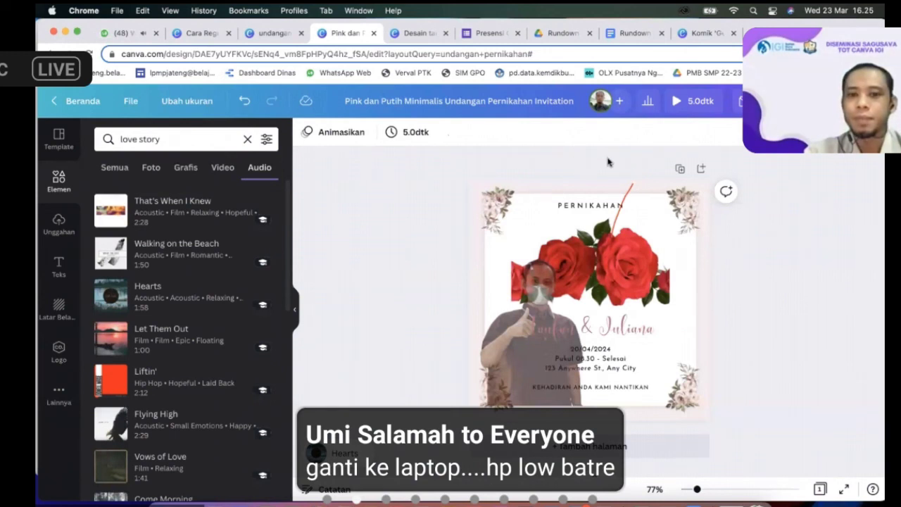
Step: Clear the "love story" search and set the invitation page's duration to 30.0 seconds
click(247, 138)
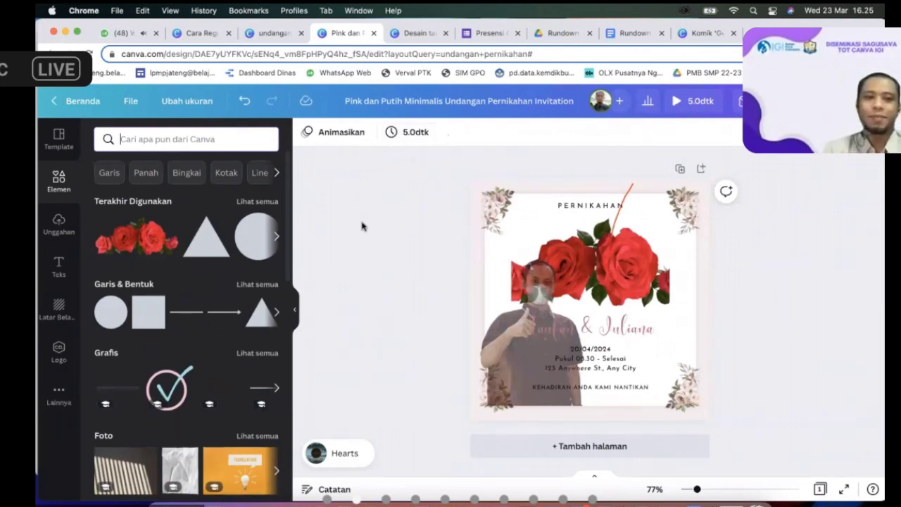
click(411, 135)
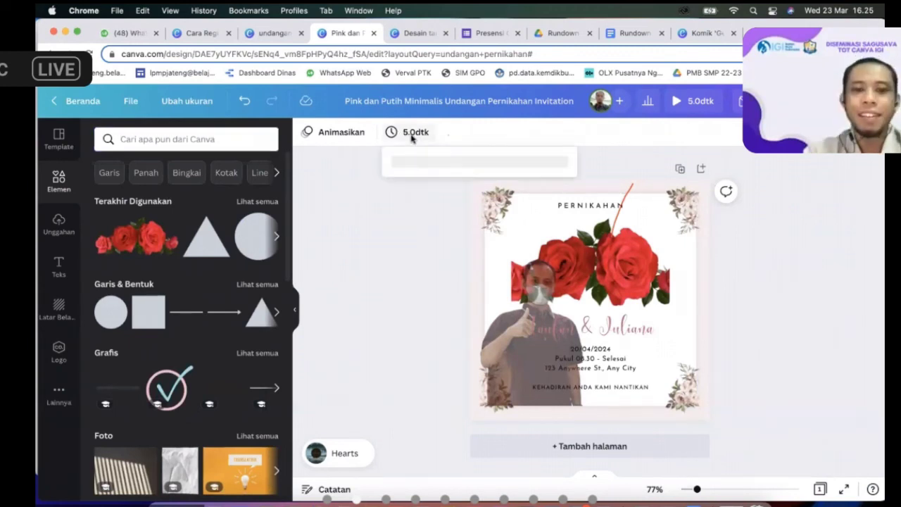
drag(421, 186, 523, 185)
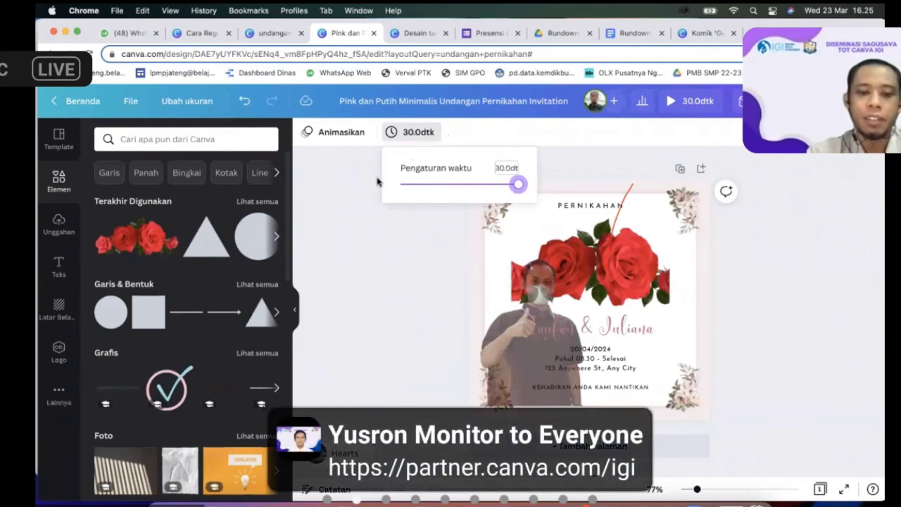
click(378, 176)
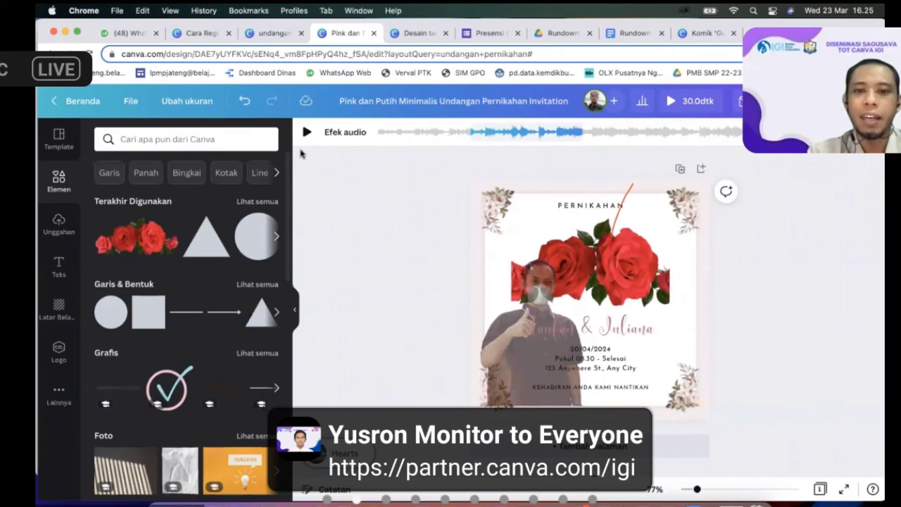
Step: Listen to the lengthened "Hearts" excerpt, reselect the clip to check it, and deselect it
click(307, 132)
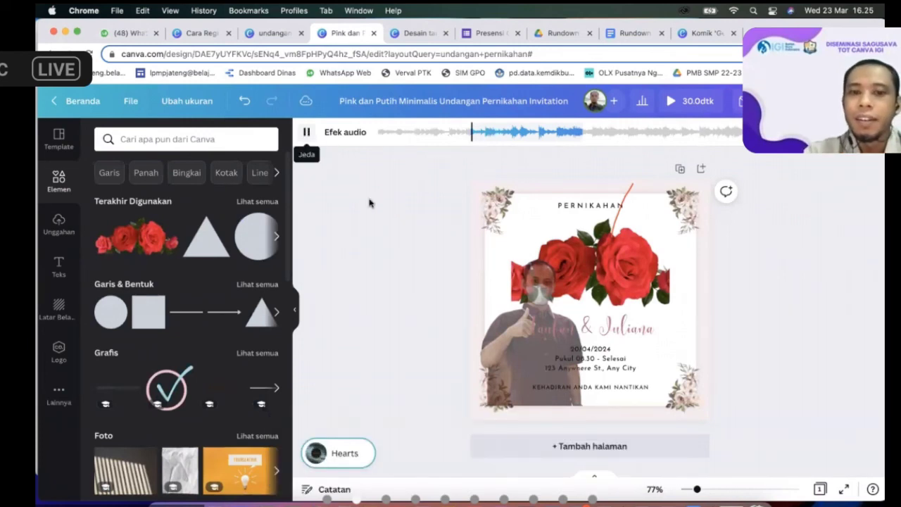
click(345, 275)
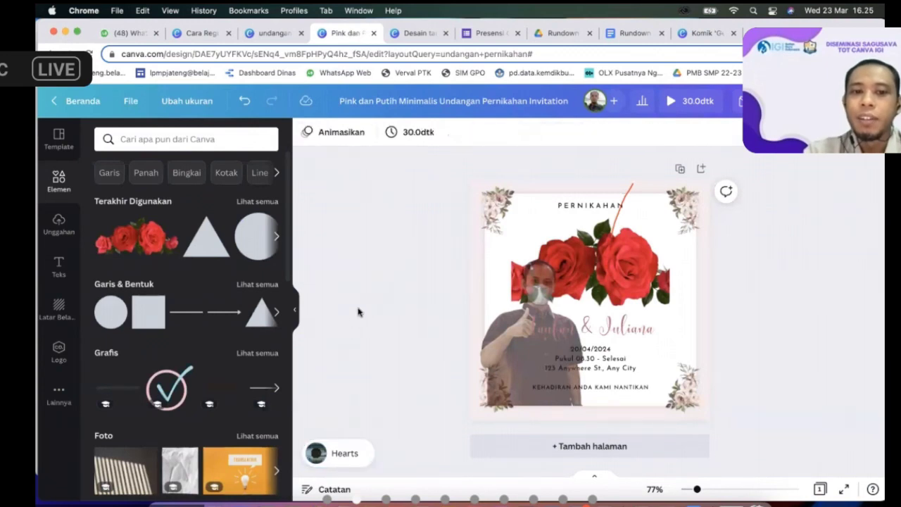
click(342, 453)
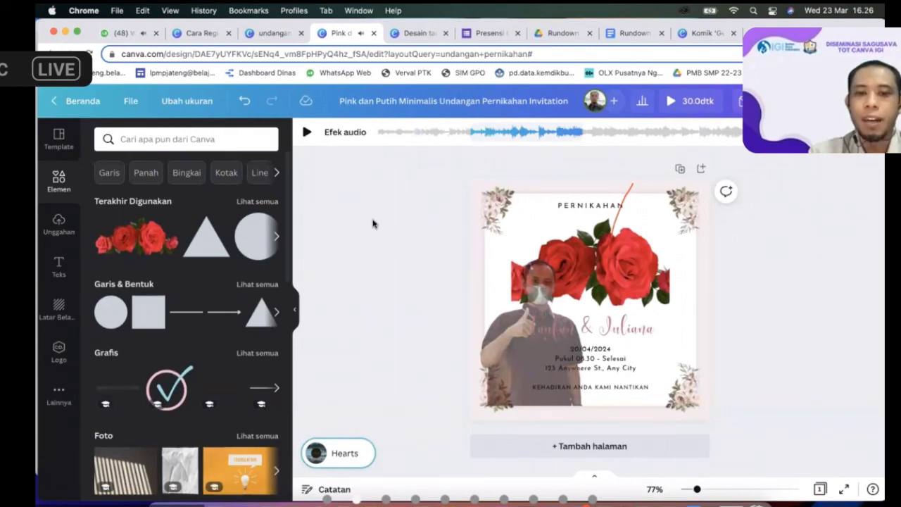
click(380, 165)
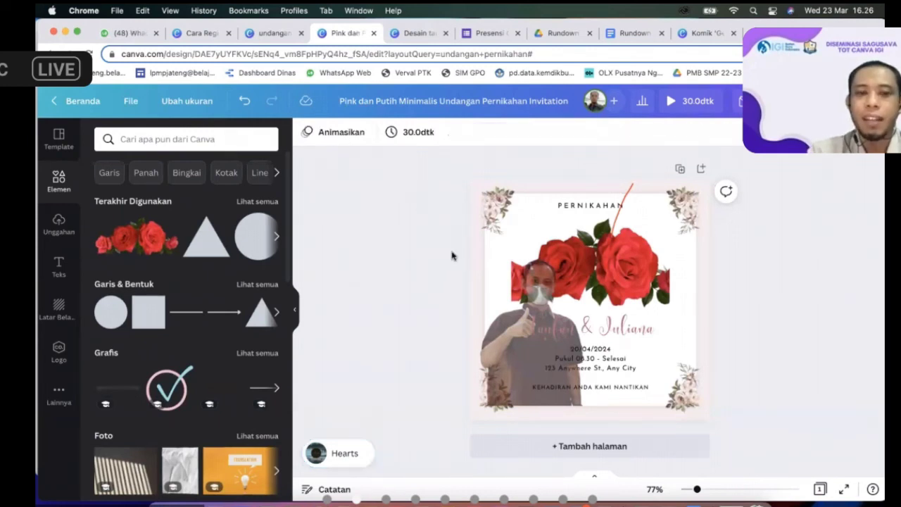
Step: Try the Breathe and Stomp page animations on the invitation and apply Aliran Foto instead
click(318, 133)
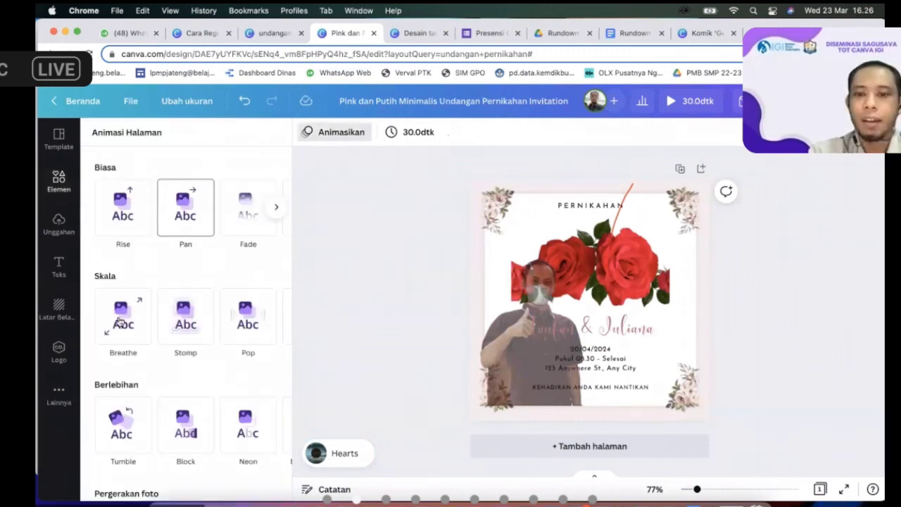
click(120, 321)
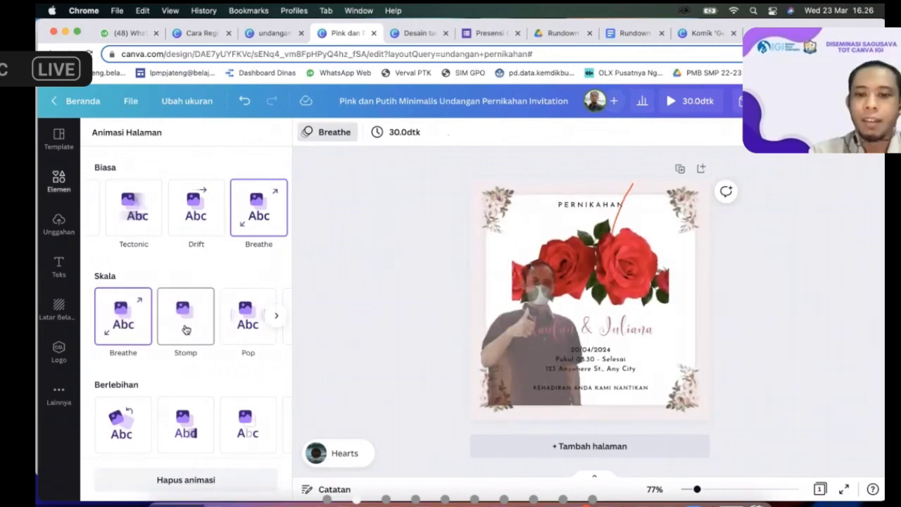
click(186, 326)
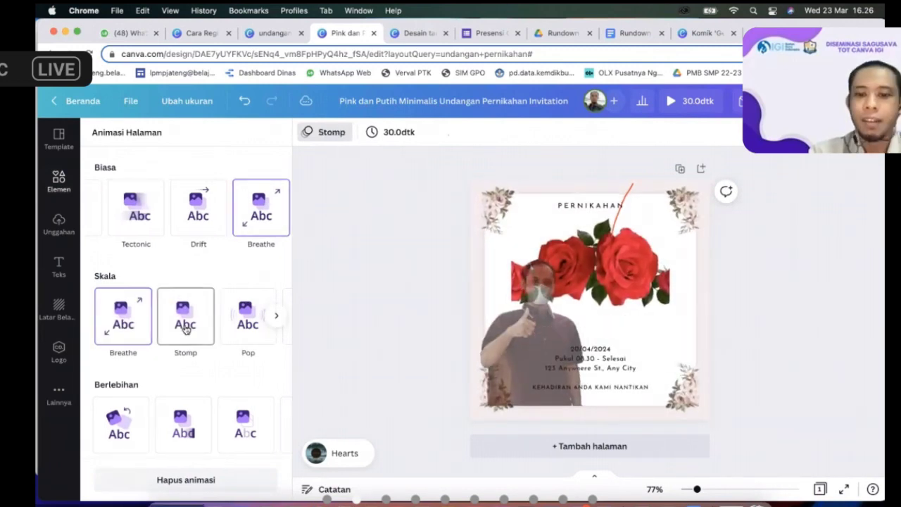
click(123, 324)
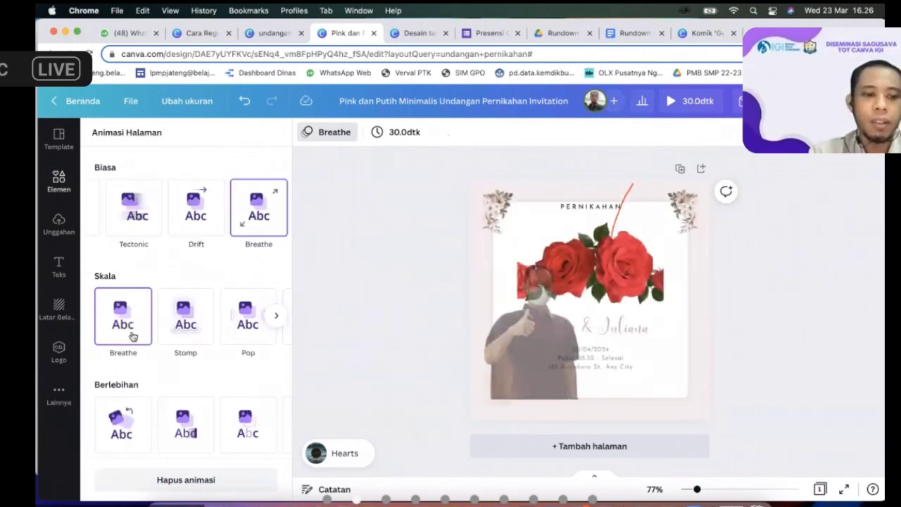
scroll(130, 309, down, 4)
click(129, 306)
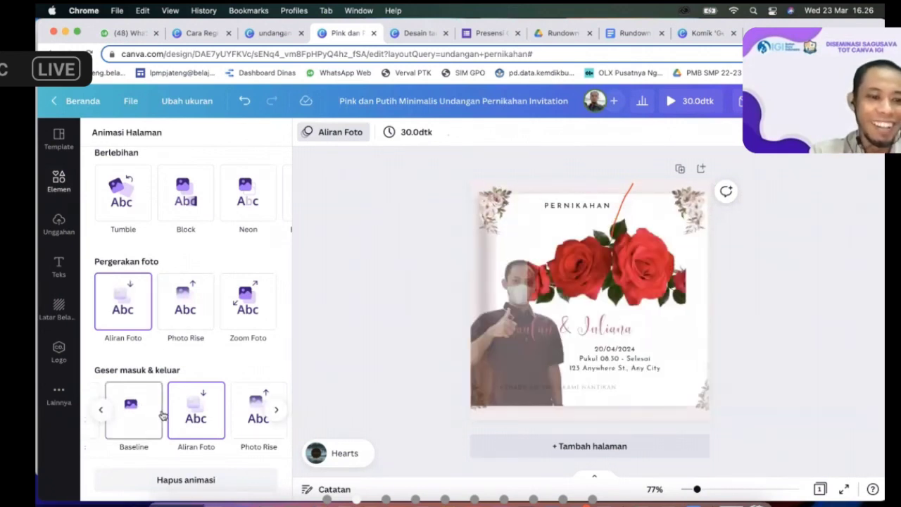
Step: Try the Pan page animation on the invitation, apply Tumble instead, and close the animation choices
scroll(161, 416, left, 3)
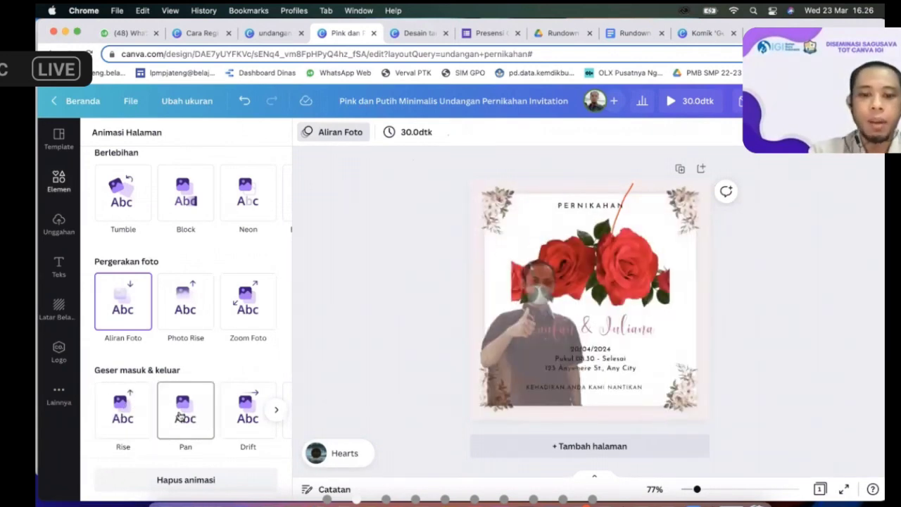
click(182, 417)
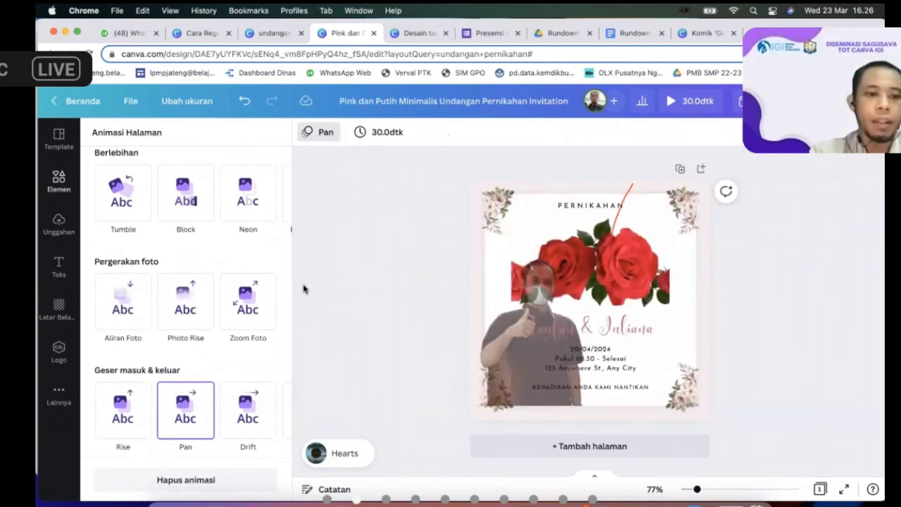
click(126, 198)
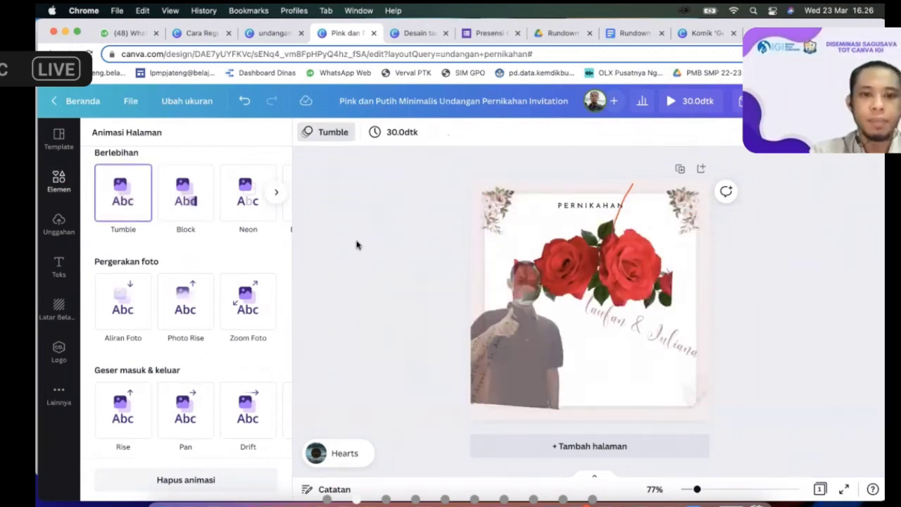
click(391, 151)
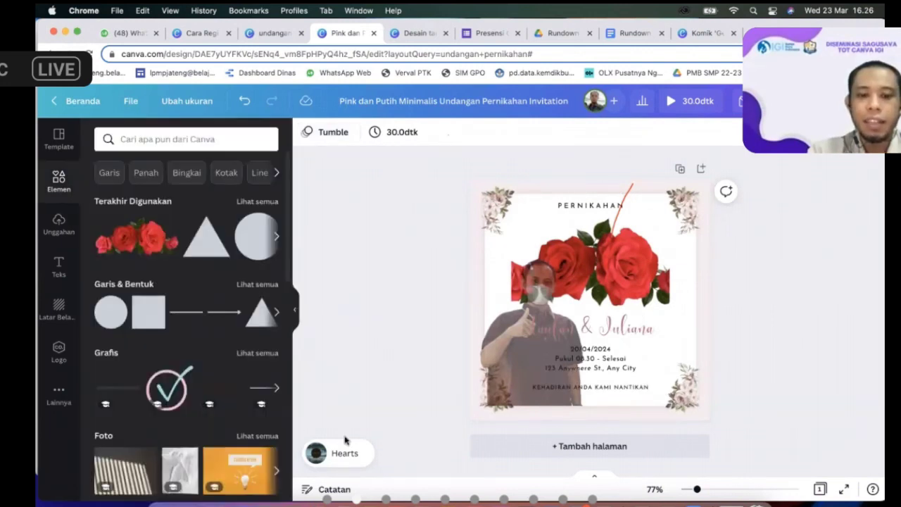
Step: Try a 6.0-second duration for the invitation page and restore it to 30.0 seconds
click(391, 136)
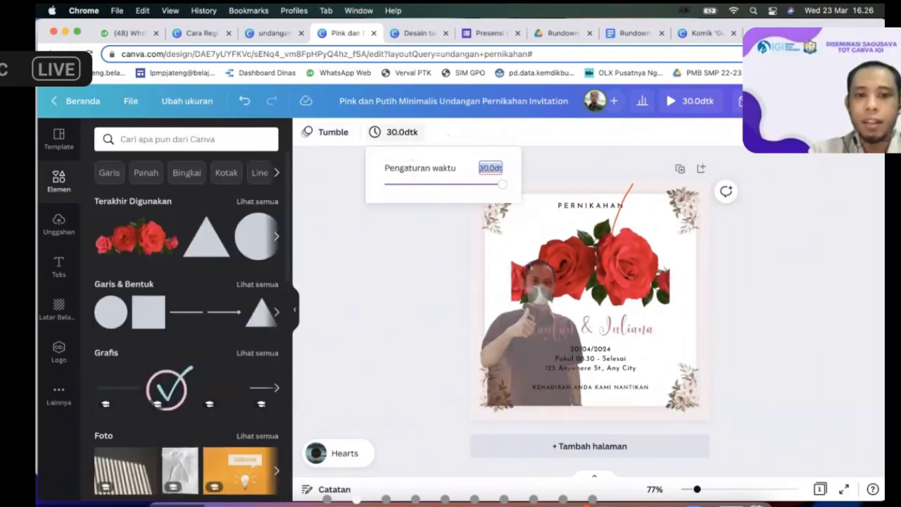
drag(503, 185, 406, 186)
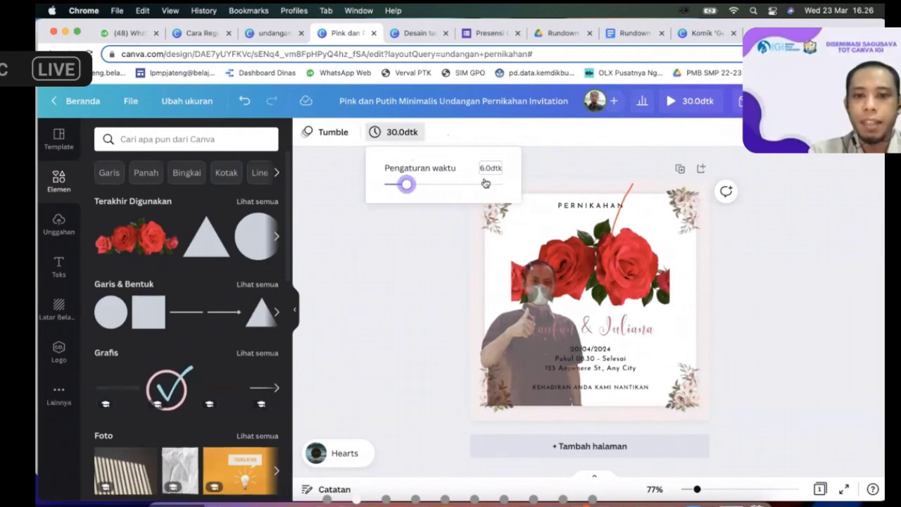
click(510, 190)
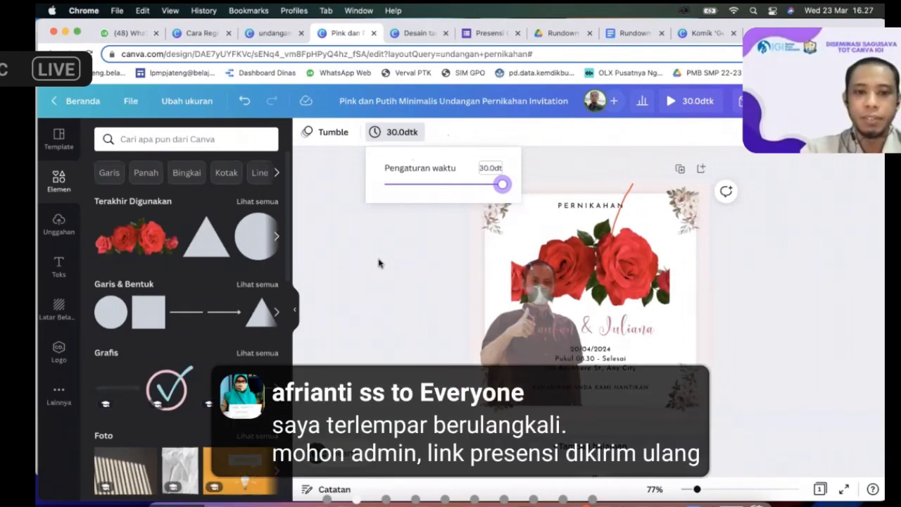
click(377, 256)
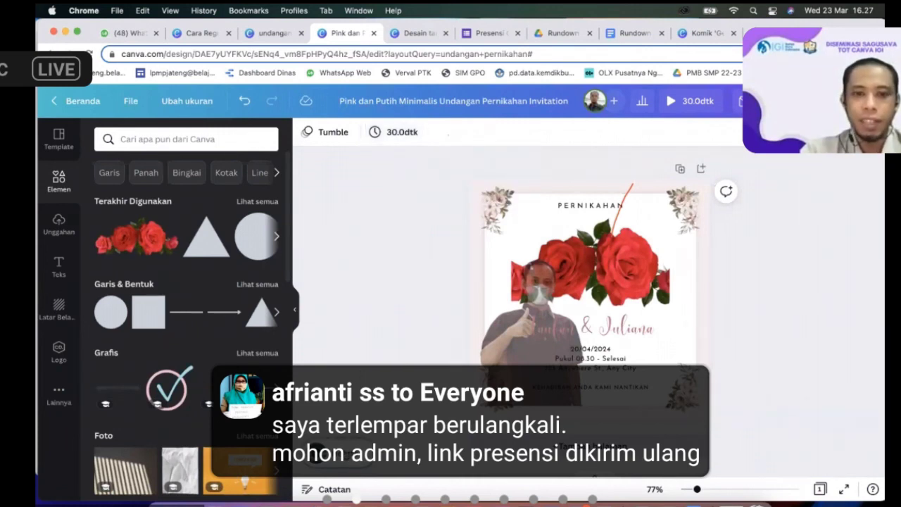
Step: Play the "Hearts" excerpt to check the background music and deselect the clip
click(342, 459)
click(307, 132)
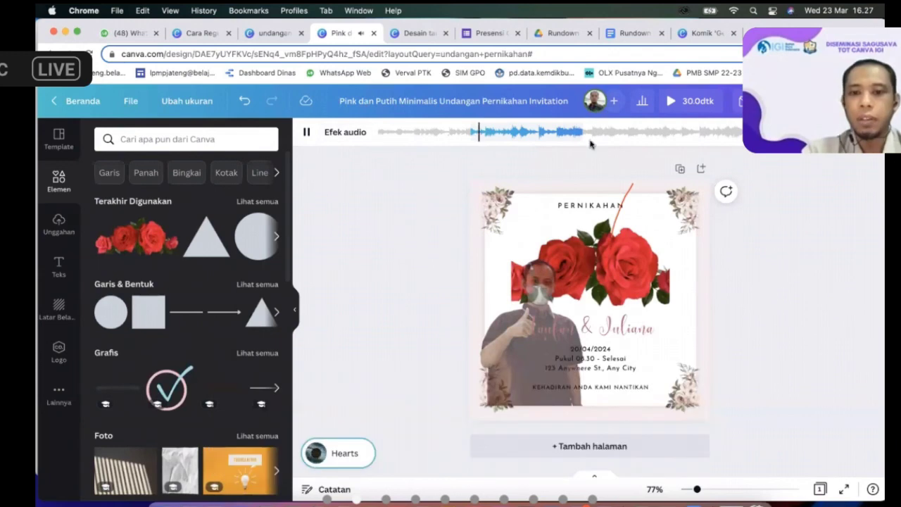
click(327, 456)
click(376, 246)
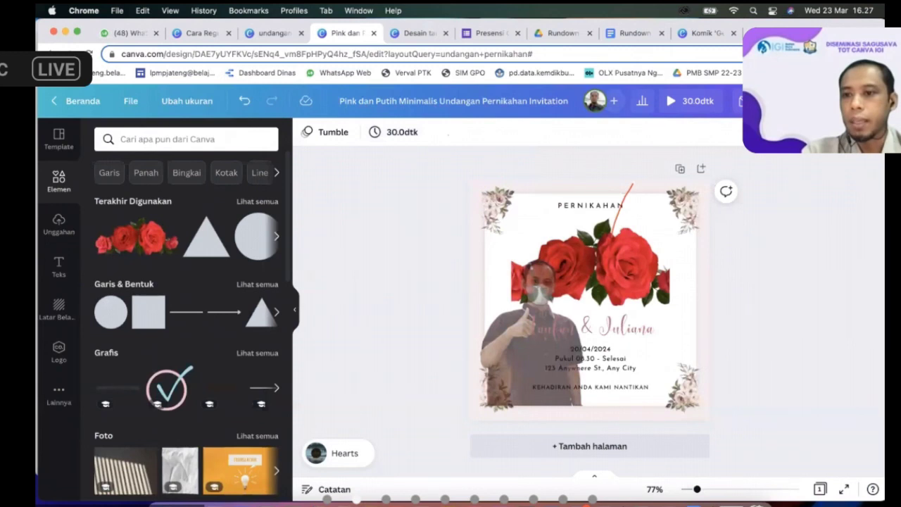
Step: Look through the invitation's link-sharing, download and social media options and close them
click(845, 100)
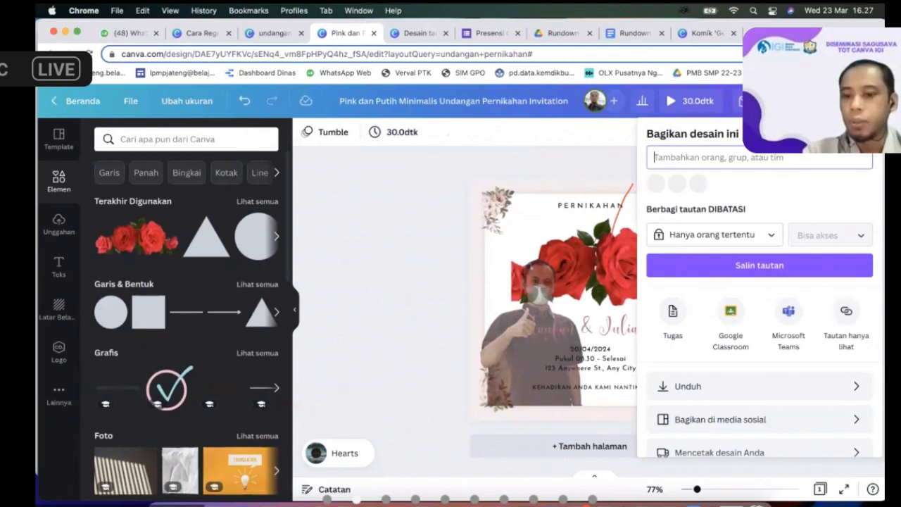
click(759, 265)
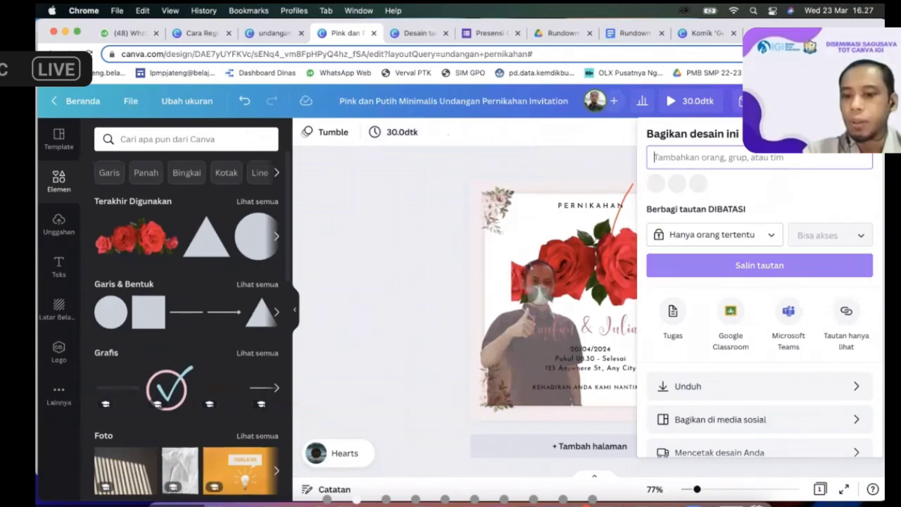
scroll(663, 309, down, 2)
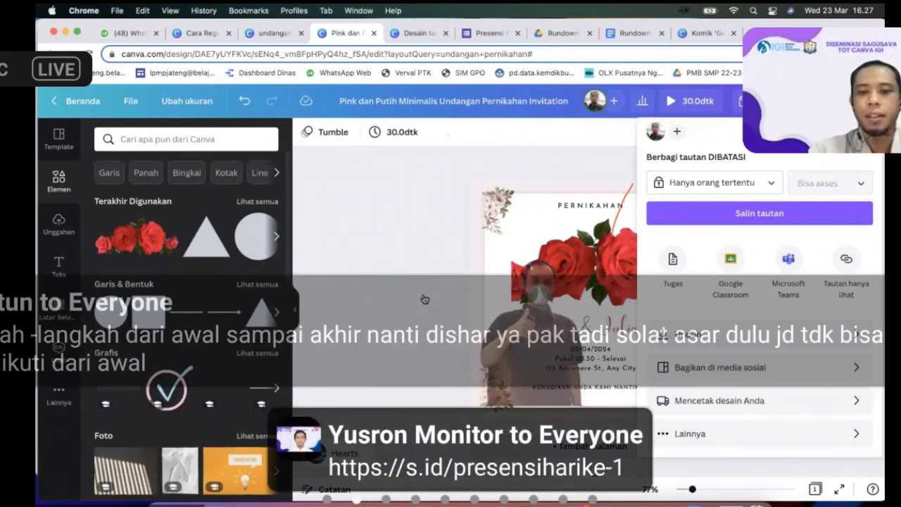
click(424, 300)
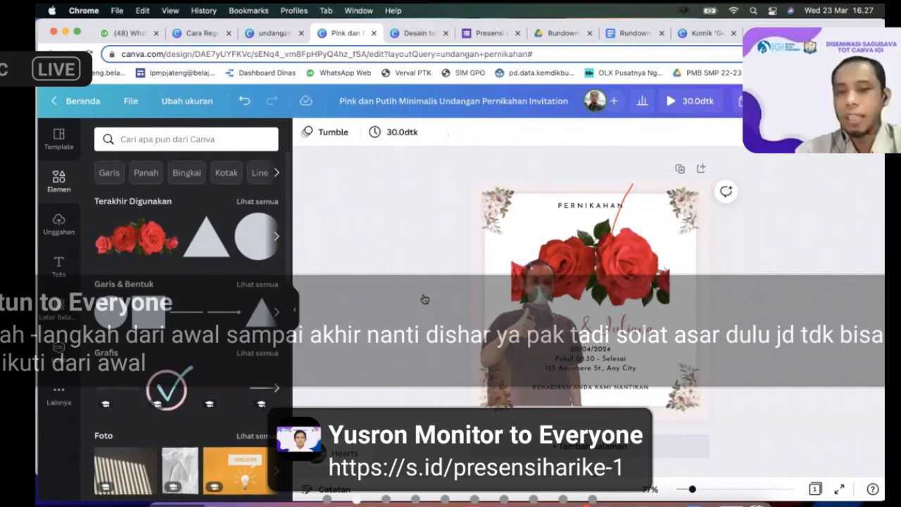